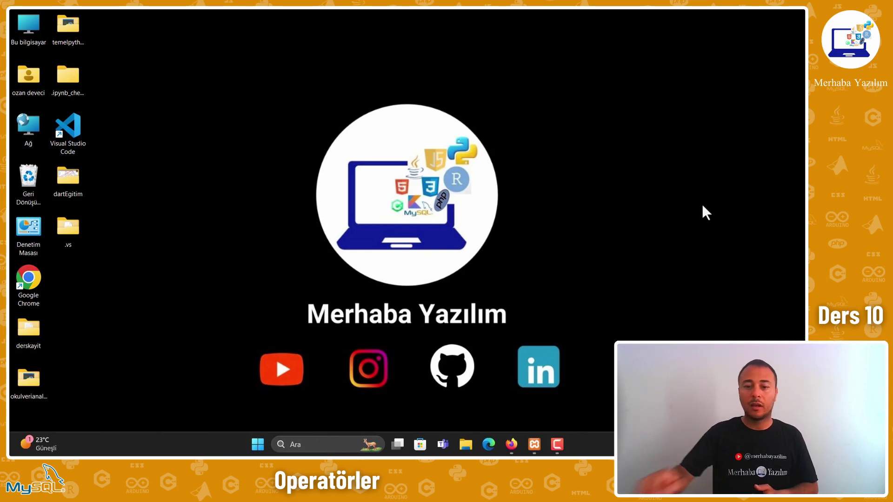
- Confirm Apache and MySQL are running in XAMPP, then switch to phpMyAdmin in Firefox
{"action": "left_click", "coordinate": [539, 445]}
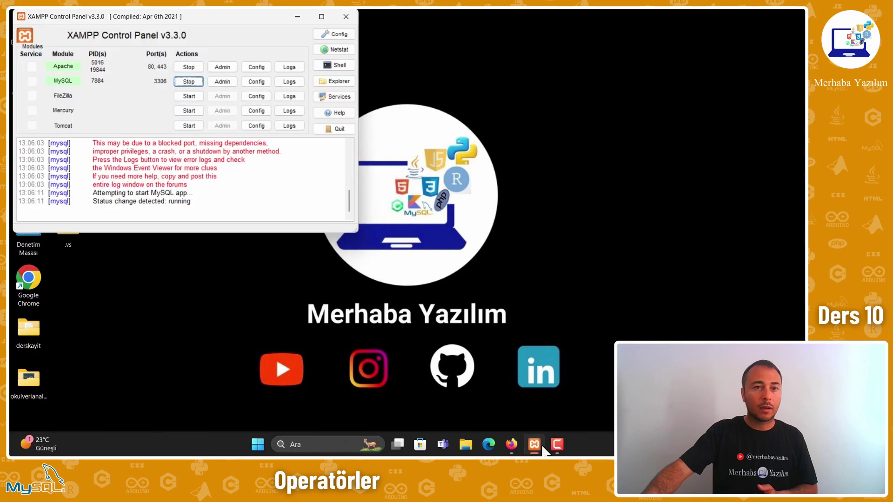
{"action": "left_click", "coordinate": [535, 445]}
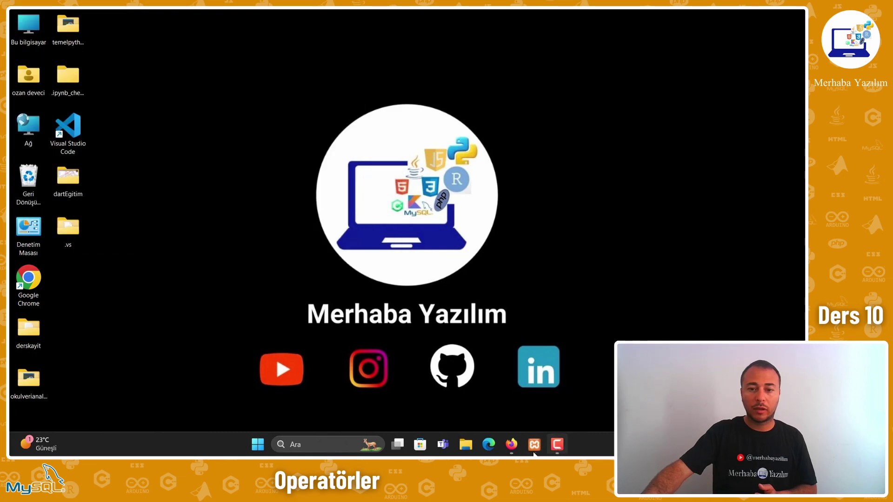
{"action": "left_click", "coordinate": [512, 445]}
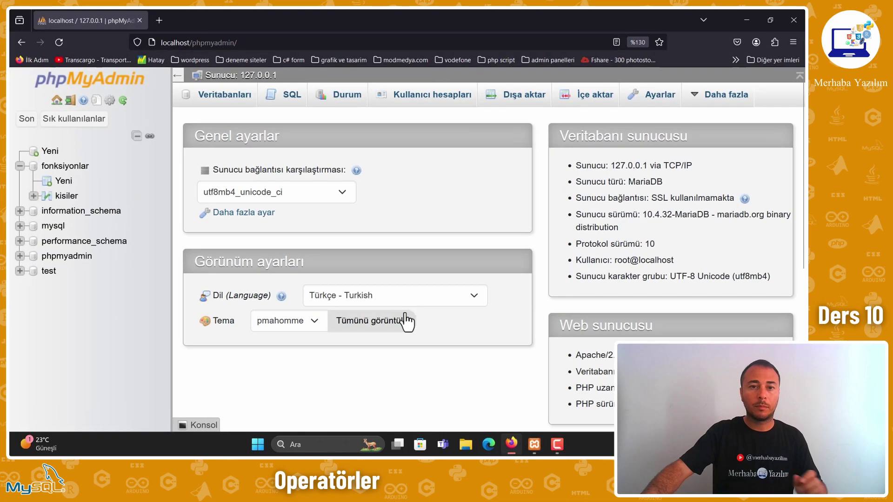
- In the server SQL editor, begin line 1 with 'USE fonksi…' for the fonksiyonlar database
{"action": "left_click", "coordinate": [300, 100]}
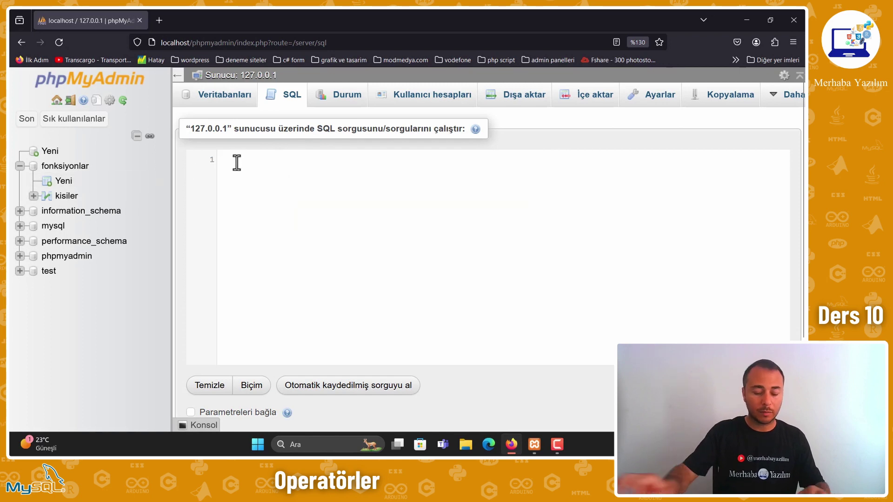
{"action": "type", "text": "u"}
{"action": "key", "text": "BackSpace"}
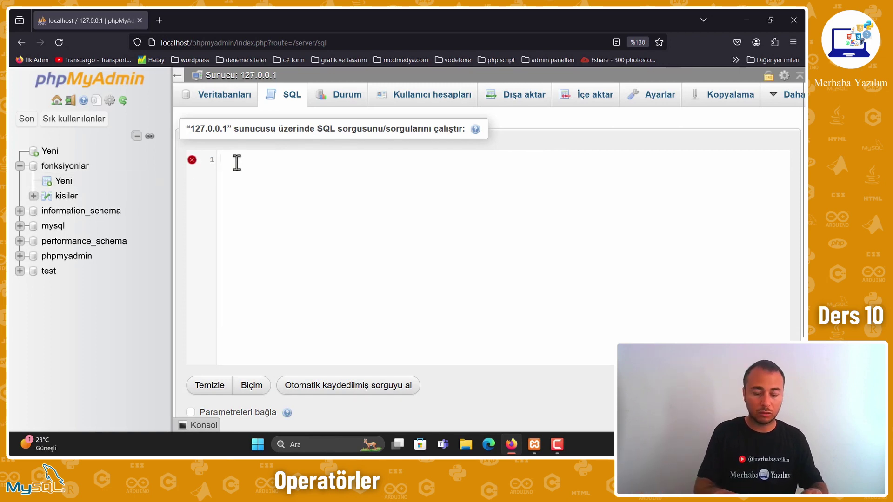
{"action": "key", "text": "Caps_Lock"}
{"action": "type", "text": "USE"}
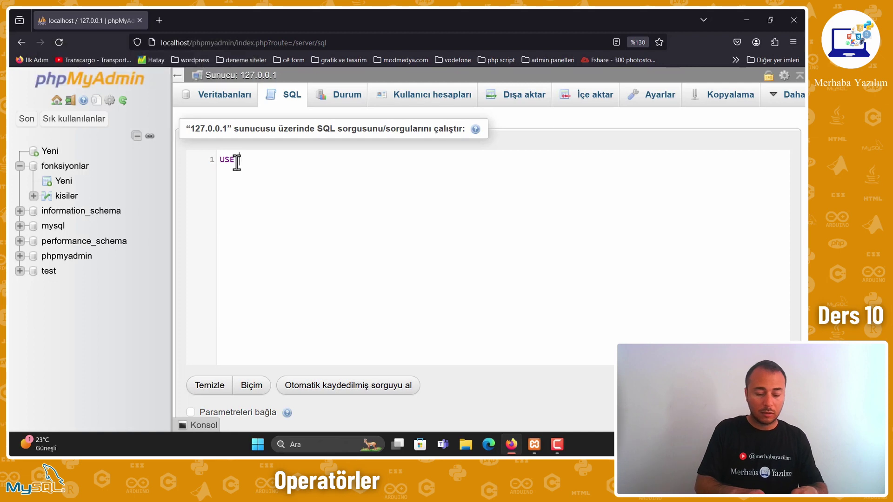
{"action": "key", "text": "Caps_Lock"}
{"action": "type", "text": "fonks"}
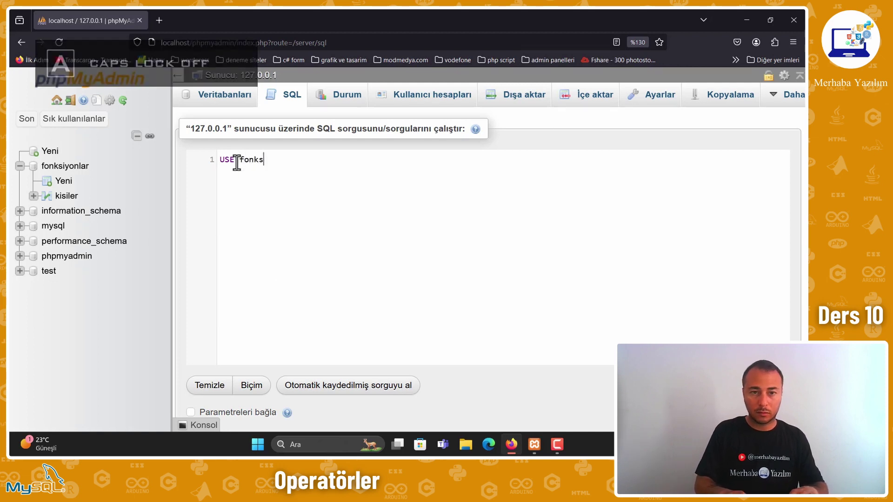
{"action": "type", "text": "iyonlar ;"}
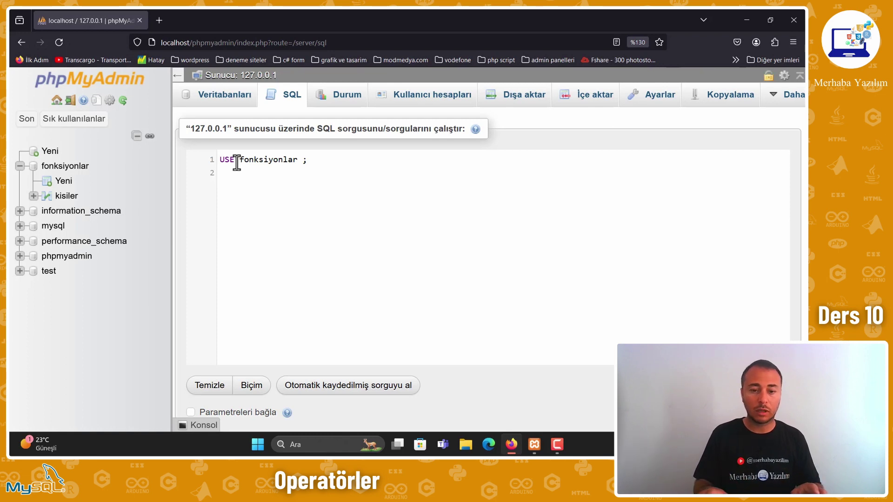
- Type 'SELECT * FROM kisiler' on line 2, correcting typos along the way
{"action": "key", "text": "Caps_Lock"}
{"action": "type", "text": "SEL"}
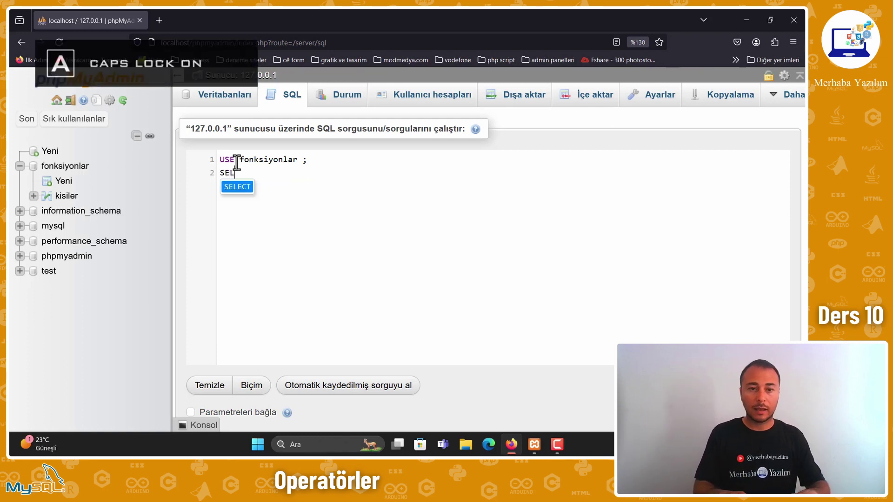
{"action": "type", "text": "ECT *"}
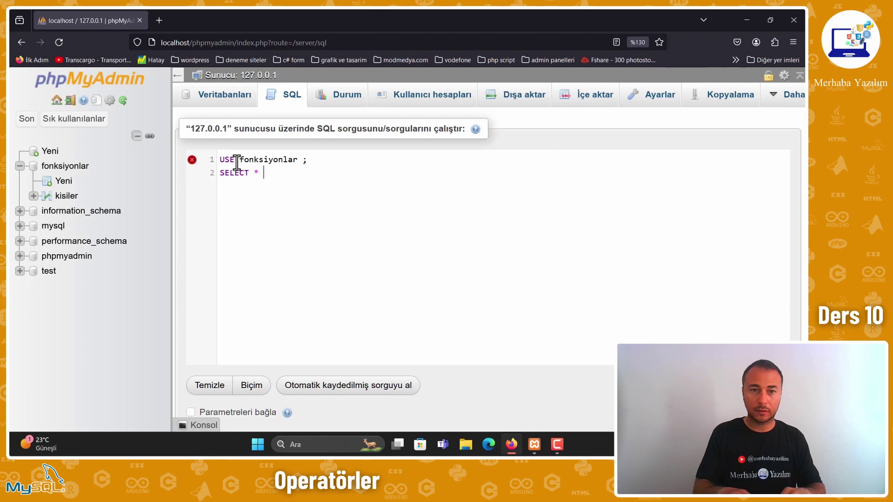
{"action": "key", "text": "Caps_Lock"}
{"action": "type", "text": "fro"}
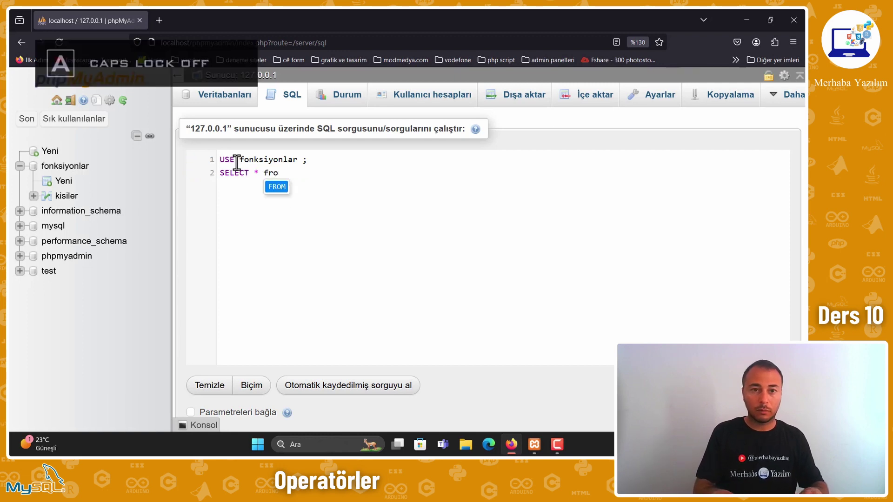
{"action": "type", "text": "-"}
{"action": "key", "text": "BackSpace"}
{"action": "key", "text": "Caps_Lock"}
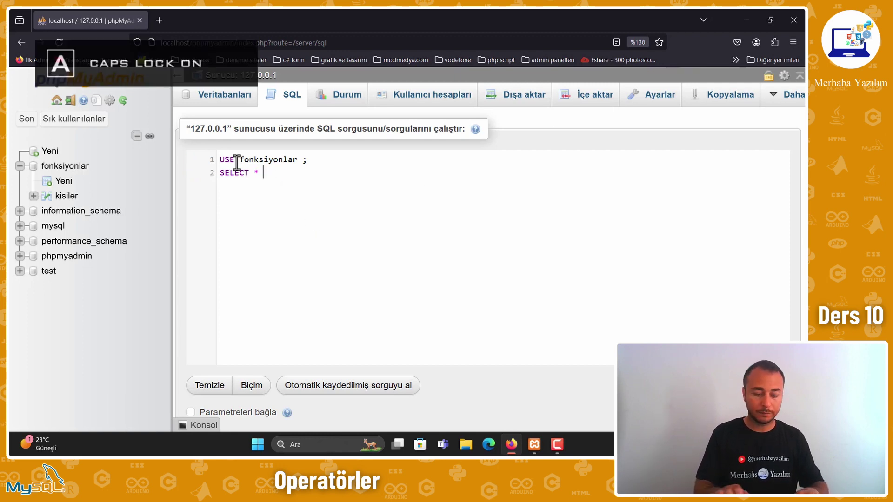
{"action": "type", "text": "FROM"}
{"action": "key", "text": "Caps_Lock"}
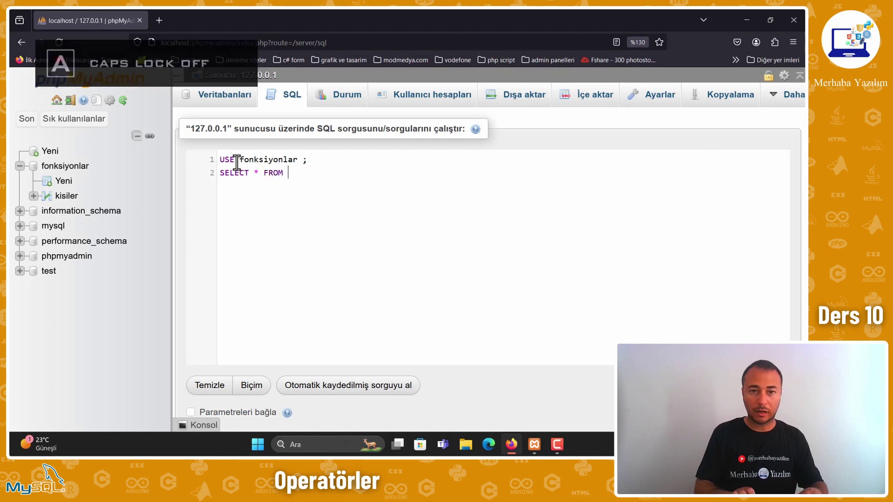
{"action": "type", "text": "kisi"}
{"action": "key", "text": "BackSpace"}
{"action": "key", "text": "BackSpace"}
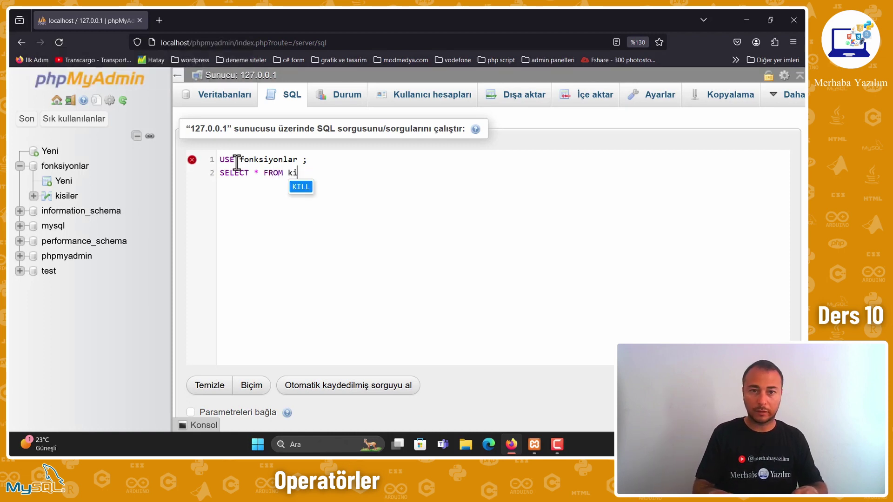
{"action": "type", "text": "a"}
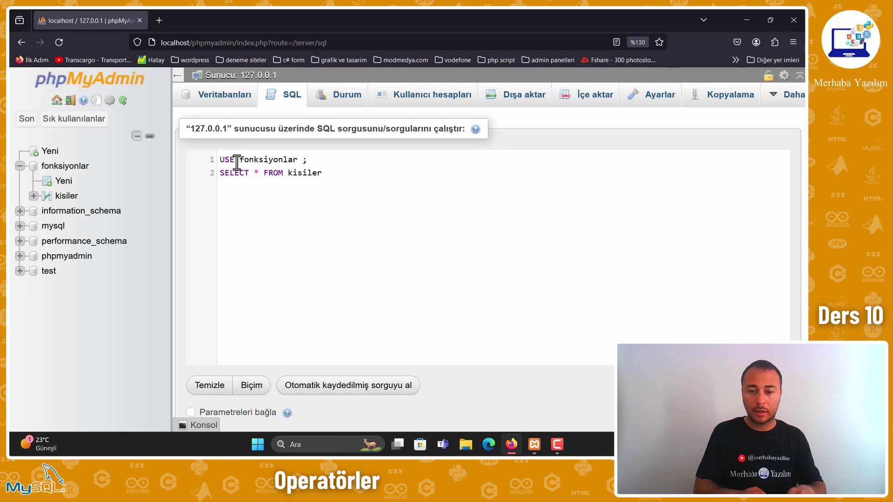
{"action": "type", "text": "w"}
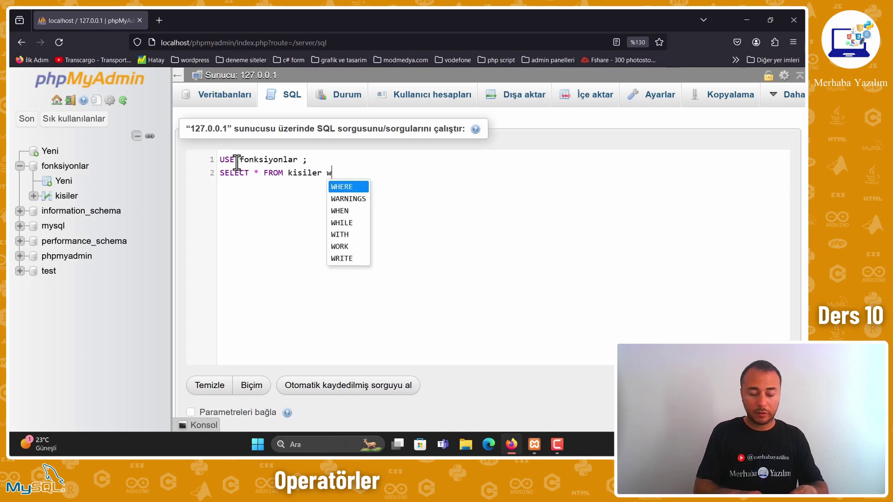
{"action": "type", "text": "hwew"}
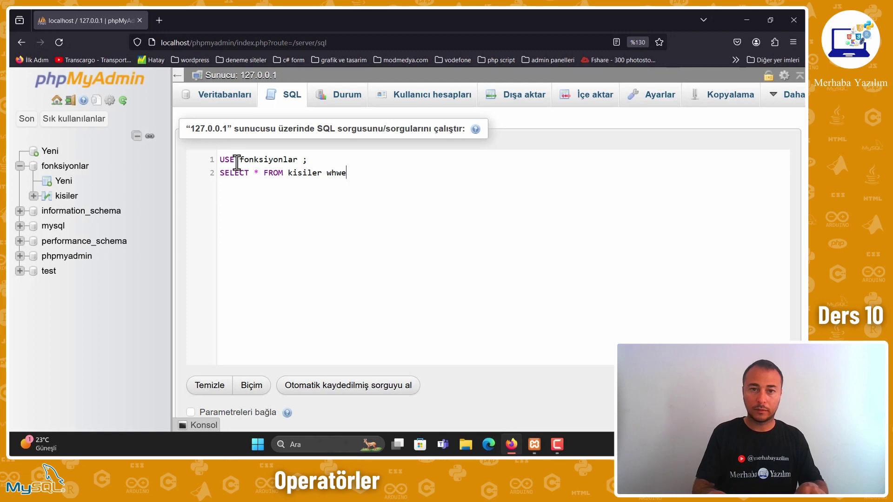
- Add 'WHERE yas' to the line 2 query, removing the stray dashes
{"action": "key", "text": "Caps_Lock"}
{"action": "type", "text": "WHE"}
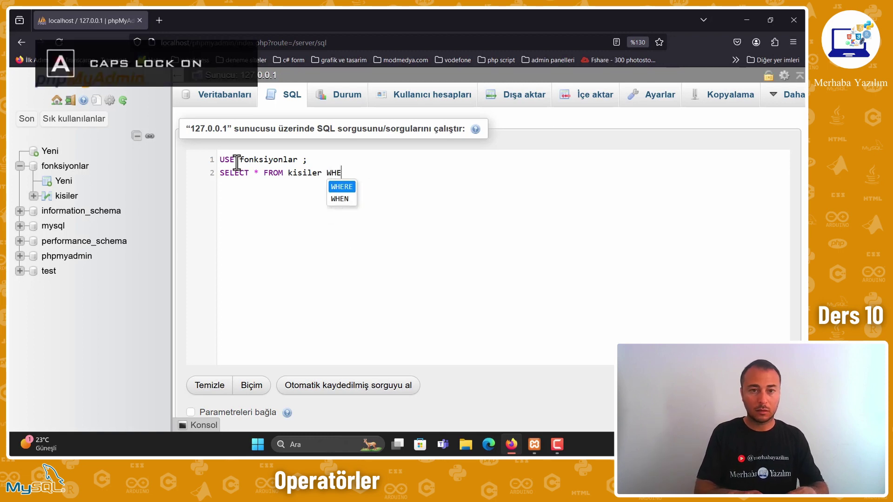
{"action": "type", "text": "RE "}
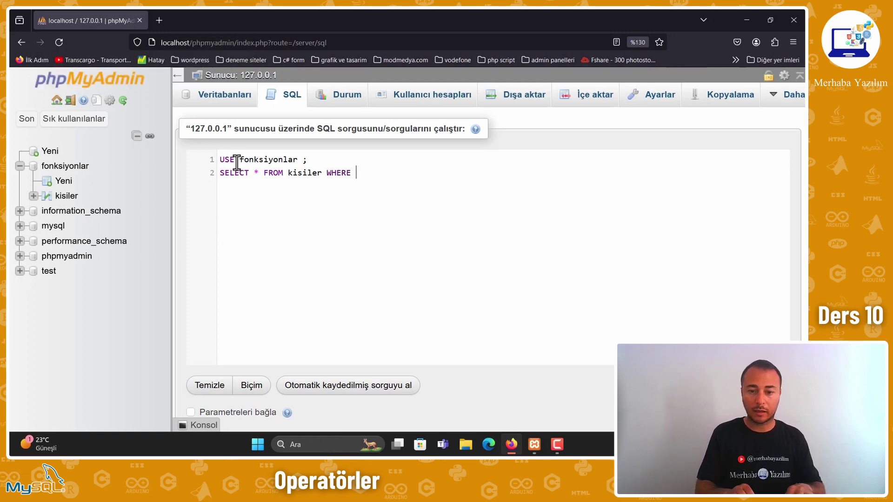
{"action": "type", "text": "YAS--"}
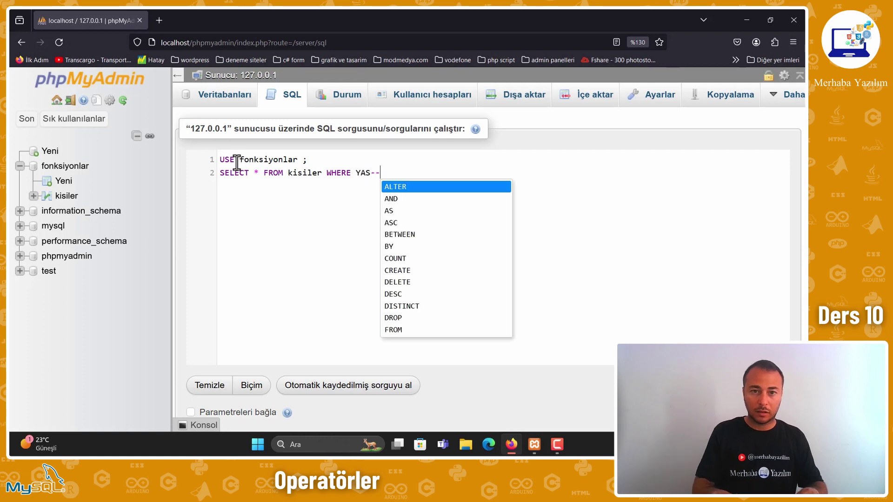
{"action": "type", "text": "--"}
{"action": "key", "text": "BackSpace"}
{"action": "key", "text": "BackSpace"}
{"action": "key", "text": "BackSpace"}
{"action": "key", "text": "BackSpace"}
{"action": "key", "text": "Caps_Lock"}
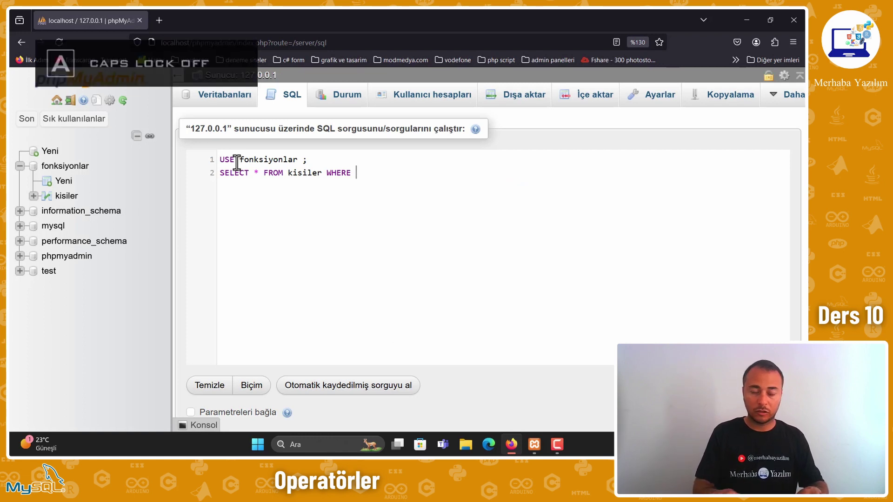
{"action": "type", "text": "yas"}
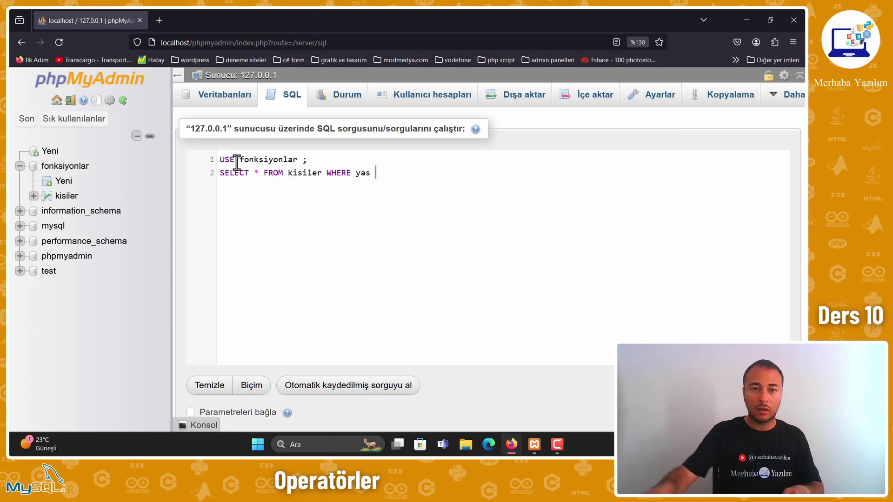
- Check the ages in the kisiler table in a new browser tab, then return
{"action": "middle_click", "coordinate": [59, 210]}
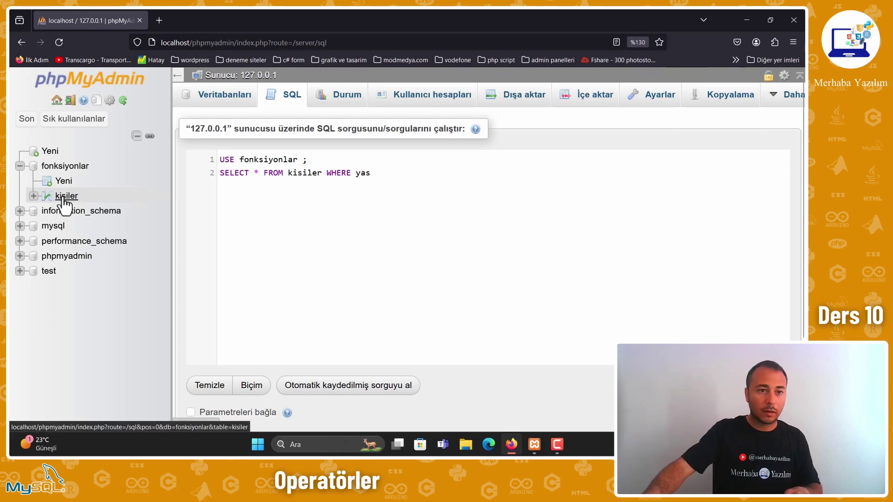
{"action": "left_click", "coordinate": [200, 21]}
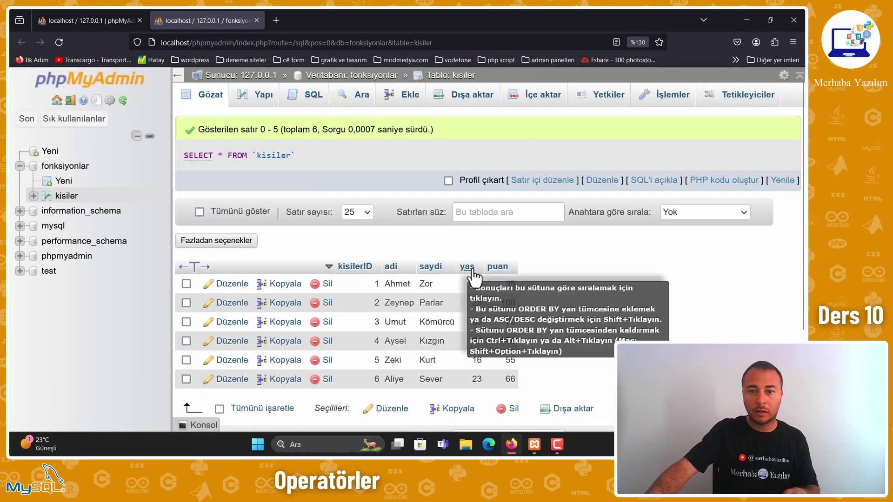
{"action": "left_click", "coordinate": [110, 21]}
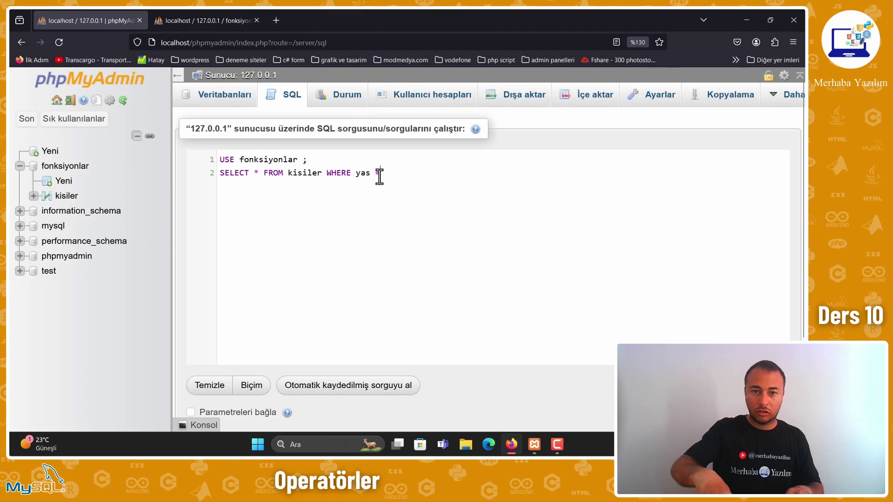
- Complete the condition as yas =25 and scroll down to the Git button
{"action": "type", "text": "=25;"}
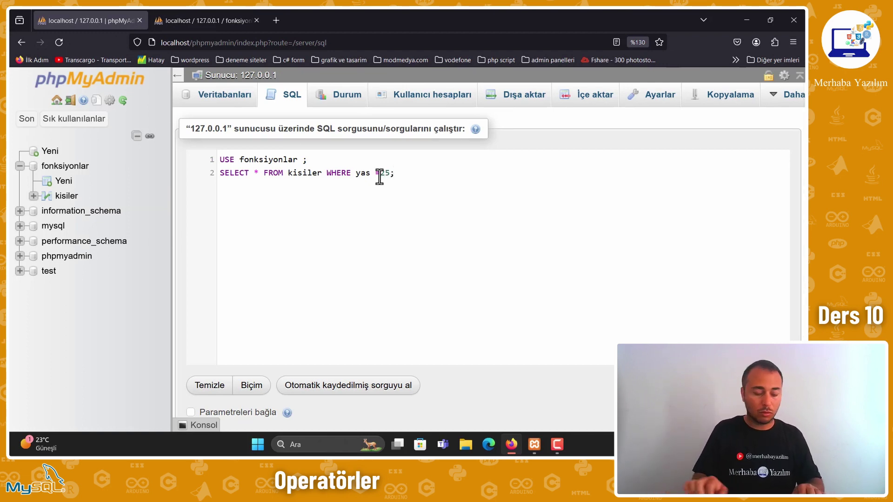
{"action": "scroll", "coordinate": [370, 236], "scroll_direction": "down", "scroll_amount": 3}
{"action": "scroll", "coordinate": [465, 359], "scroll_direction": "down", "scroll_amount": 1}
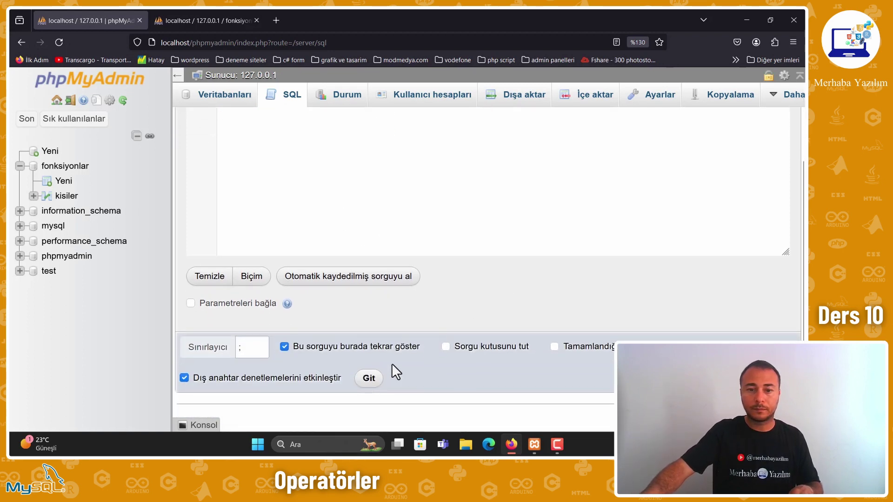
- Run the yas =25 query and review the single matching kisiler row
{"action": "left_click", "coordinate": [368, 379]}
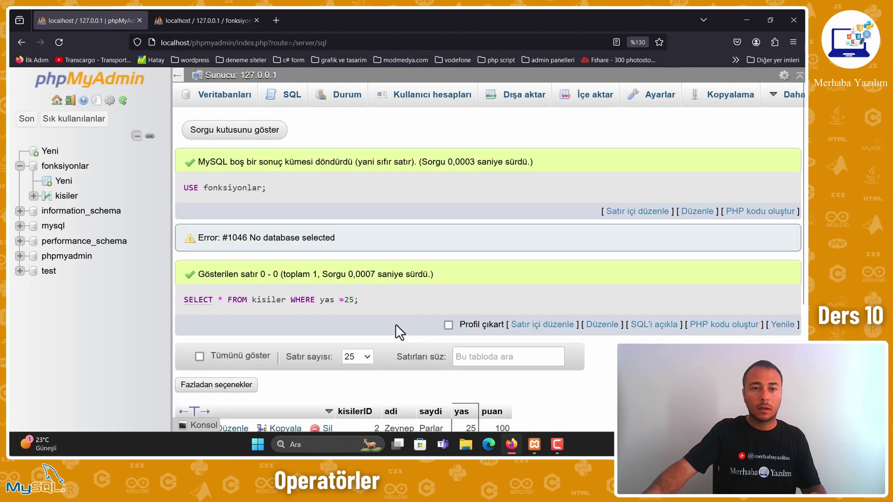
{"action": "scroll", "coordinate": [375, 313], "scroll_direction": "down", "scroll_amount": 2}
{"action": "scroll", "coordinate": [465, 307], "scroll_direction": "down", "scroll_amount": 2}
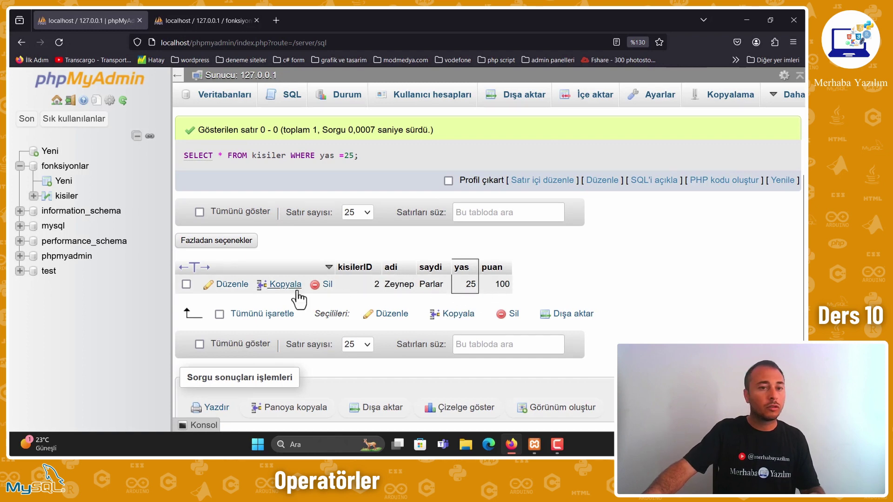
{"action": "scroll", "coordinate": [500, 290], "scroll_direction": "up", "scroll_amount": 3}
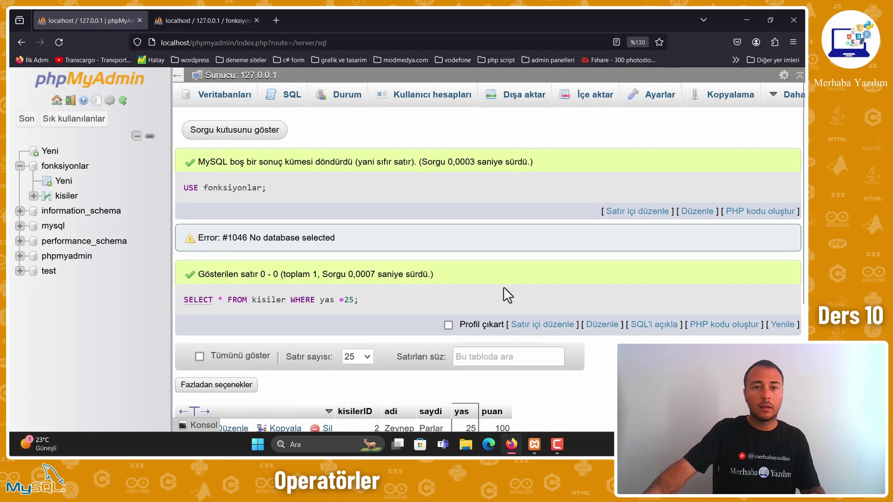
- Reopen the SQL box and end the yas =25 line with a semicolon
{"action": "left_click", "coordinate": [246, 135]}
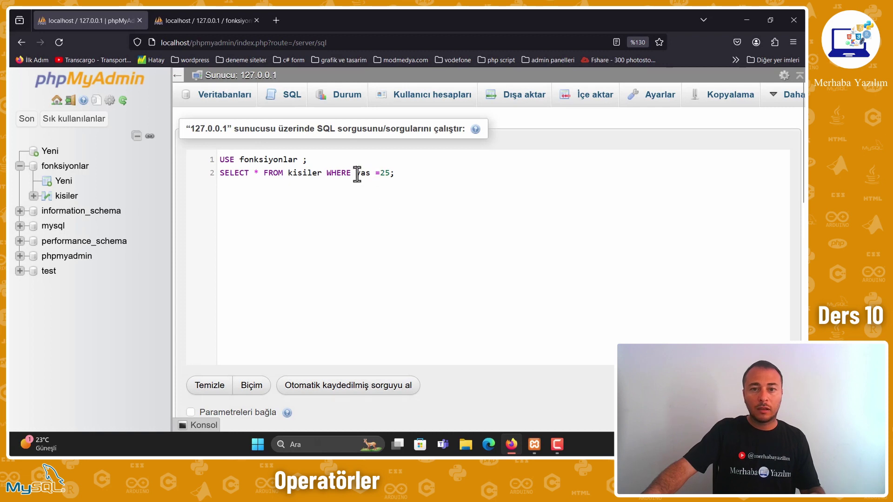
{"action": "left_click_drag", "start_coordinate": [356, 173], "coordinate": [392, 173]}
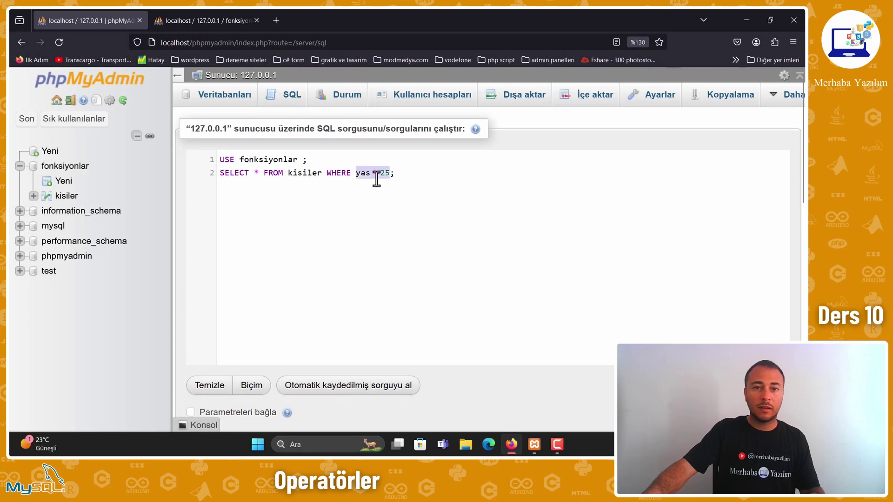
{"action": "left_click", "coordinate": [396, 176]}
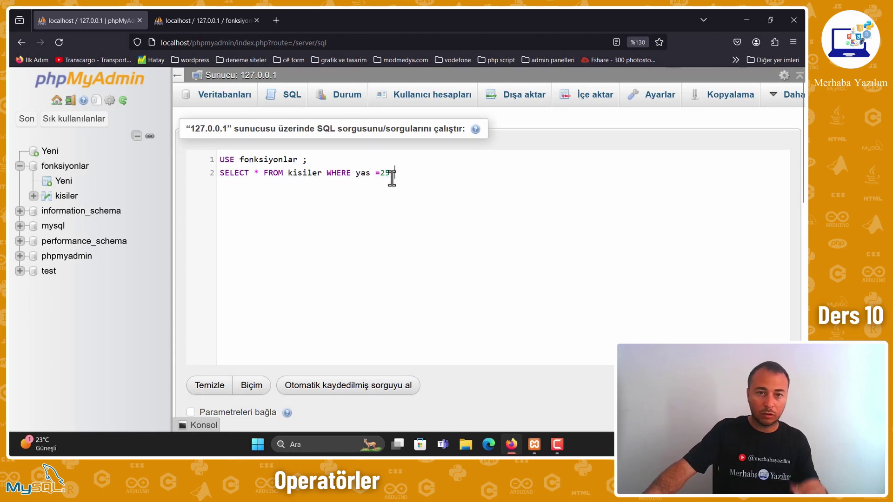
{"action": "type", "text": ";"}
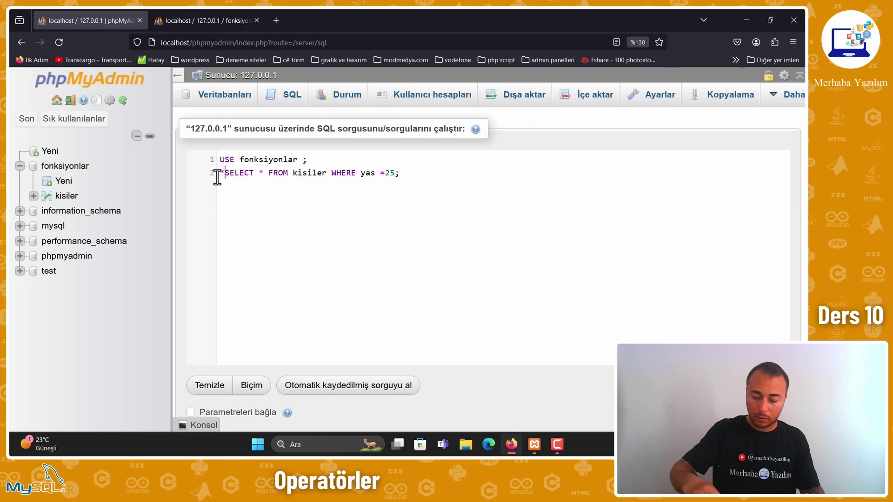
- Wrap the yas =25 query in /* */ and start a new line 3
{"action": "type", "text": "/*"}
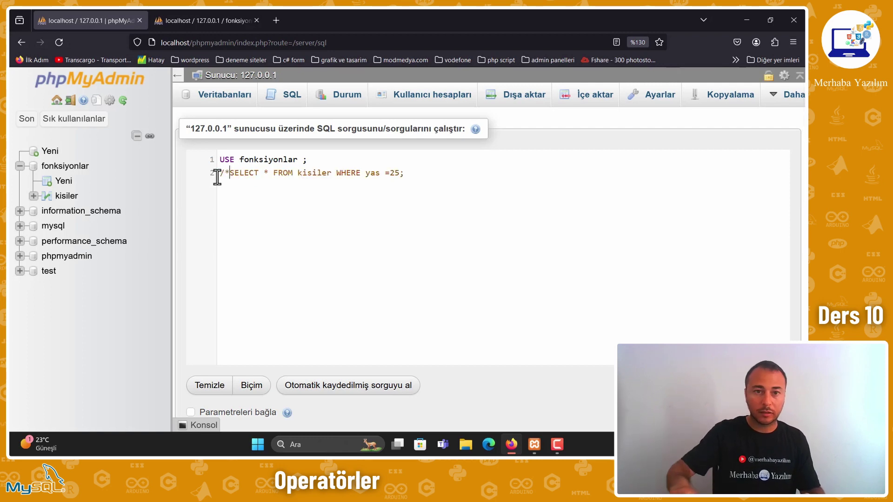
{"action": "left_click", "coordinate": [434, 170]}
{"action": "type", "text": "*"}
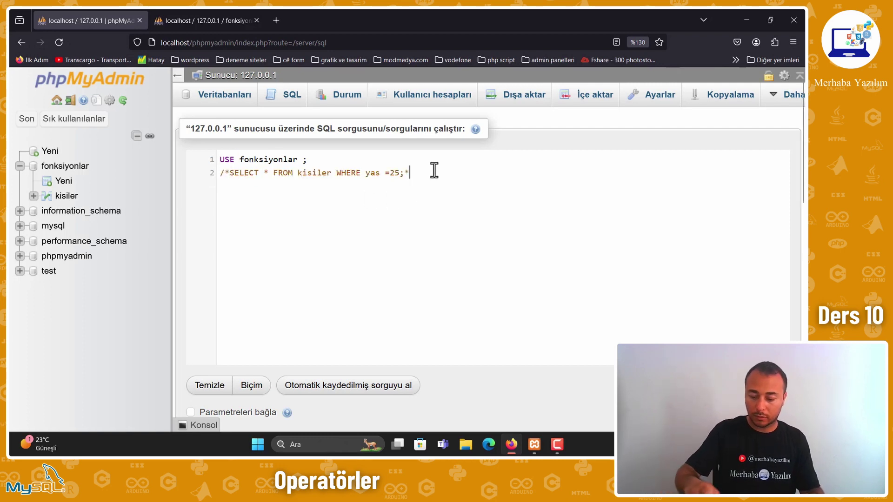
{"action": "type", "text": "/"}
{"action": "key", "text": "Return"}
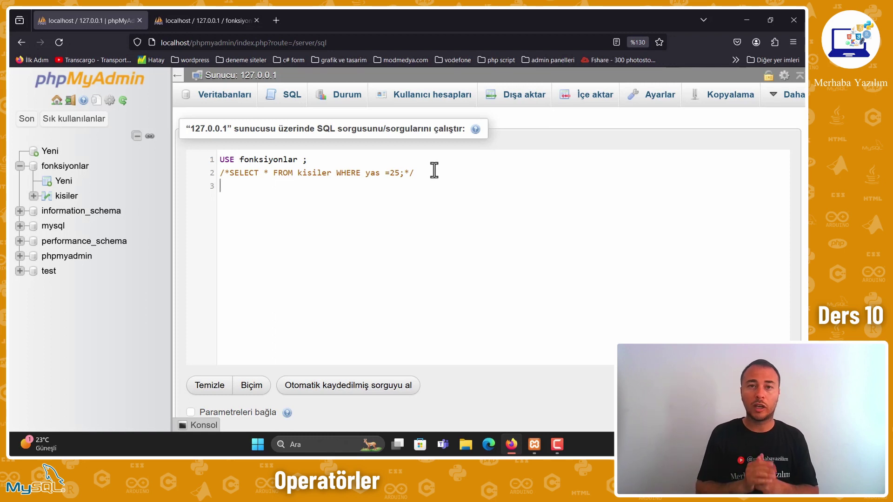
- Type 'SELECT * FROM kisiler' on line 3 using the keyword suggestions
{"action": "key", "text": "Caps_Lock"}
{"action": "type", "text": "SE"}
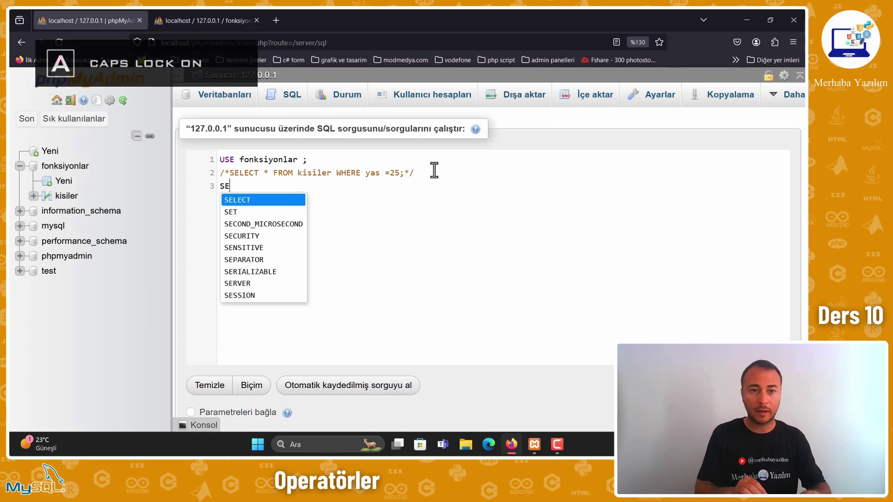
{"action": "key", "text": "Return"}
{"action": "type", "text": "*"}
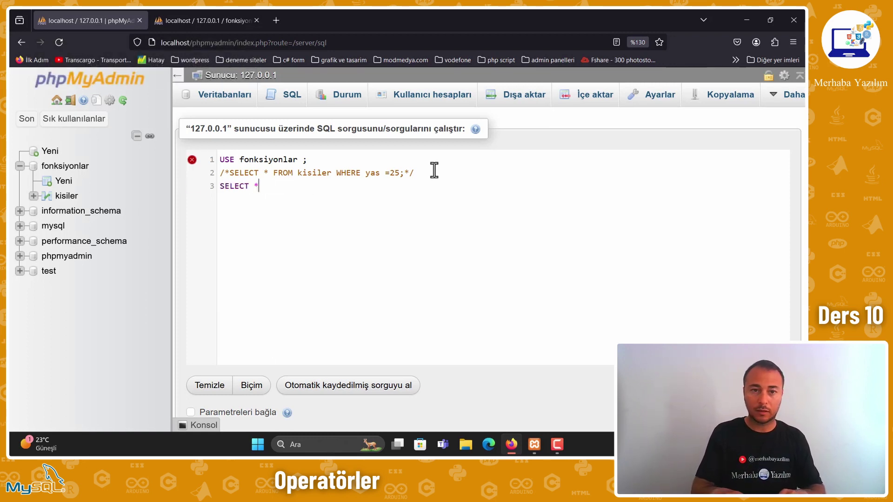
{"action": "key", "text": "Caps_Lock"}
{"action": "type", "text": " d"}
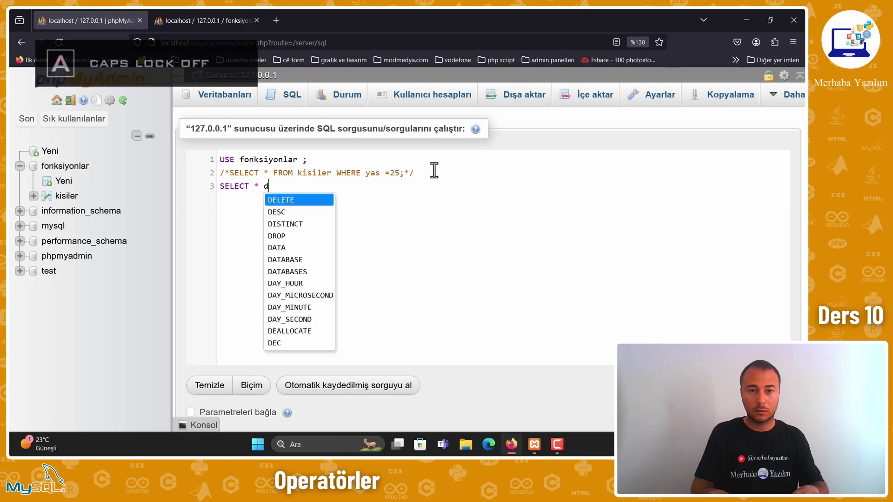
{"action": "key", "text": "BackSpace"}
{"action": "key", "text": "Caps_Lock"}
{"action": "type", "text": "D"}
{"action": "key", "text": "BackSpace"}
{"action": "type", "text": "F"}
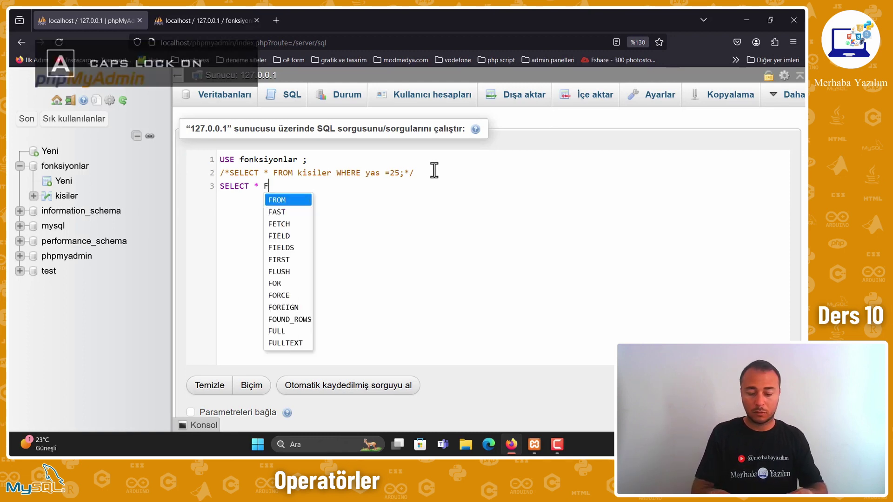
{"action": "type", "text": "ROM"}
{"action": "key", "text": "Caps_Lock"}
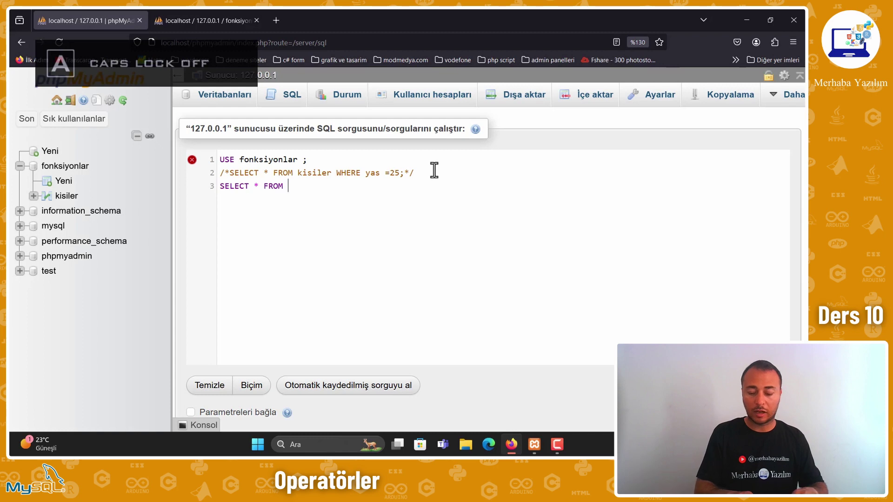
{"action": "type", "text": "kisiler"}
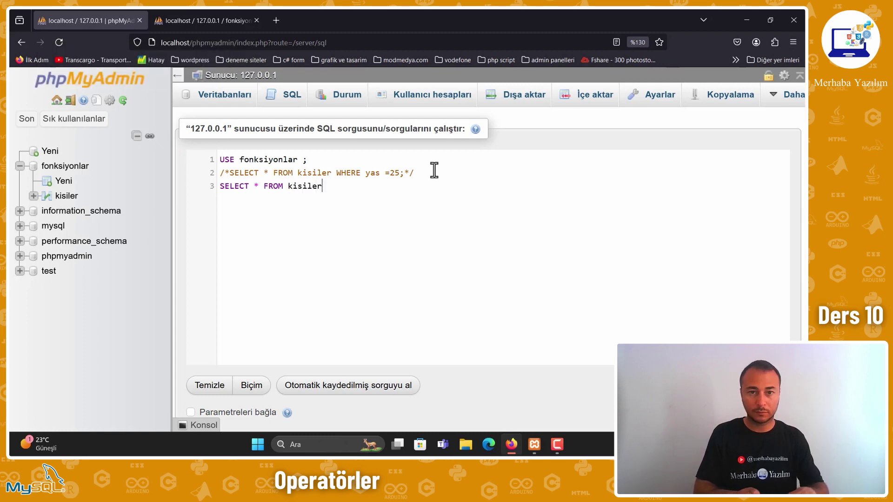
- Finish line 3 with a WHERE yas<30 condition and a semicolon
{"action": "key", "text": "Caps_Lock"}
{"action": "type", "text": "W"}
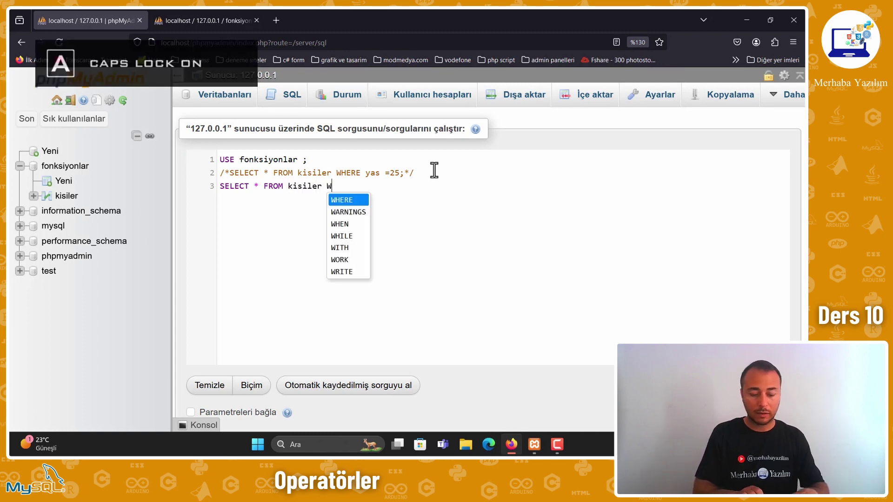
{"action": "type", "text": "EHER"}
{"action": "key", "text": "Caps_Lock"}
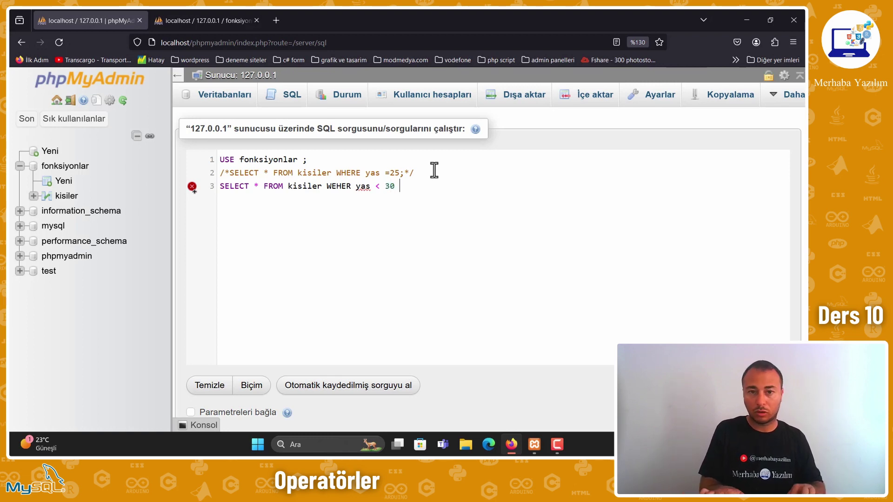
{"action": "type", "text": ";"}
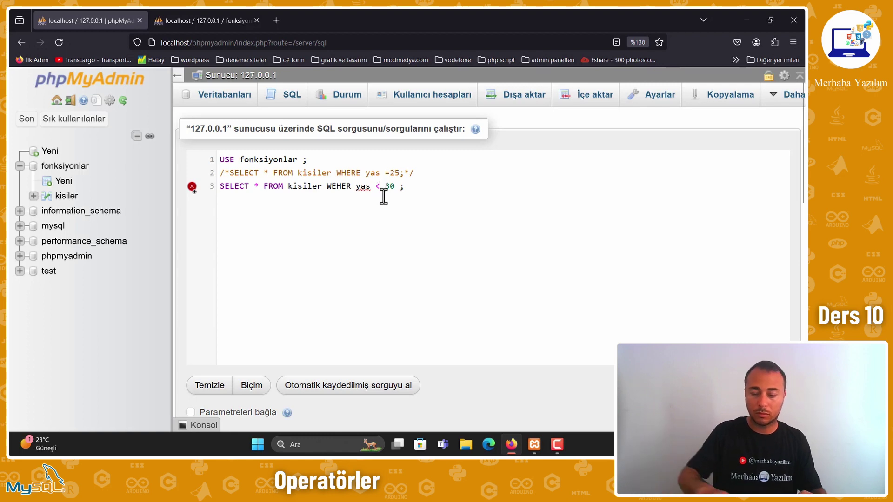
- Remove the space before <30 and correct WEHER to WHERE on line 3
{"action": "left_click", "coordinate": [383, 196]}
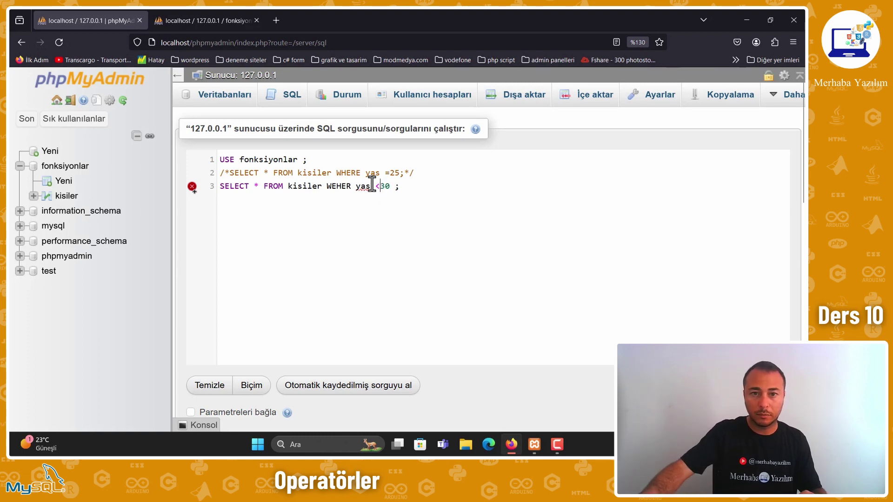
{"action": "key", "text": "BackSpace"}
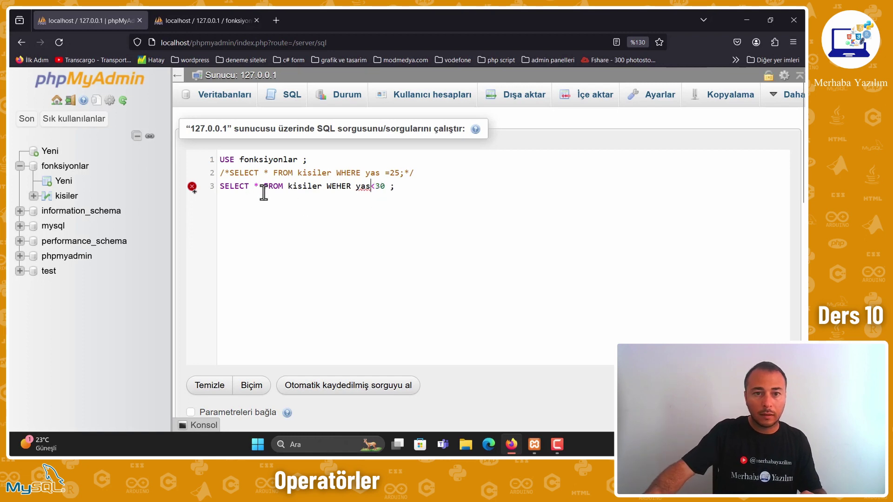
{"action": "left_click", "coordinate": [352, 186]}
{"action": "key", "text": "BackSpace"}
{"action": "key", "text": "BackSpace"}
{"action": "key", "text": "BackSpace"}
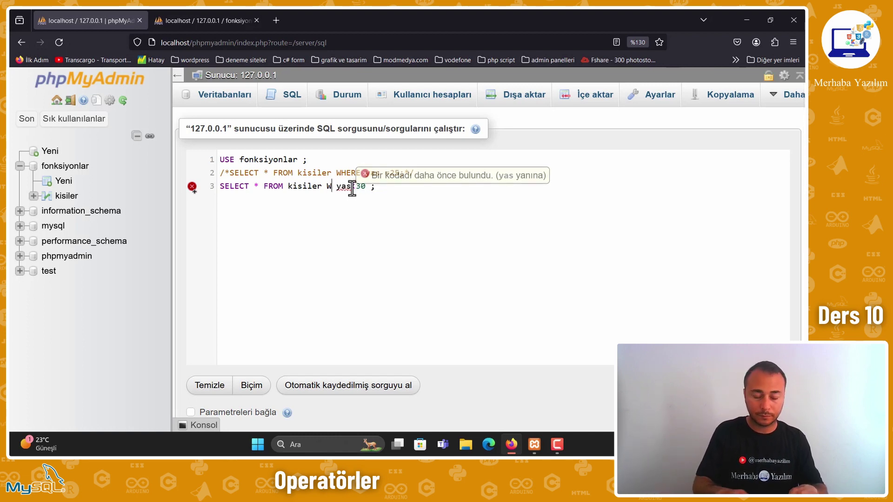
{"action": "type", "text": "h"}
{"action": "key", "text": "BackSpace"}
{"action": "key", "text": "Caps_Lock"}
{"action": "type", "text": "H"}
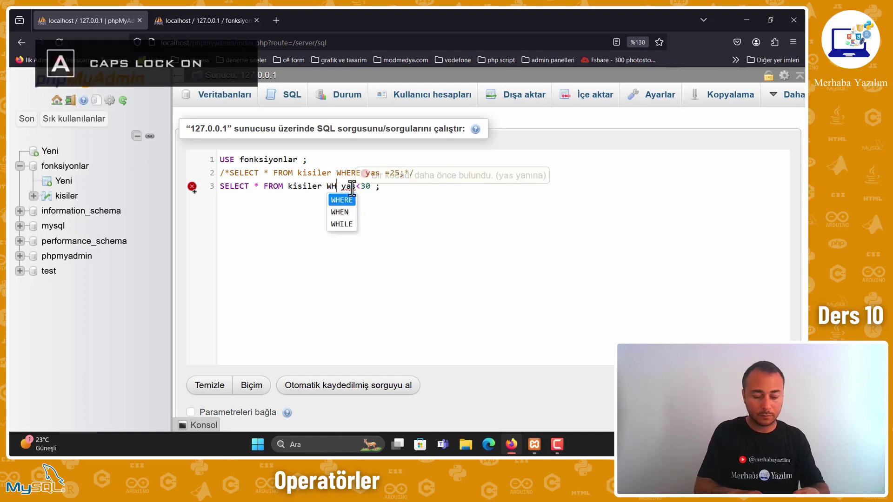
{"action": "type", "text": "ERE"}
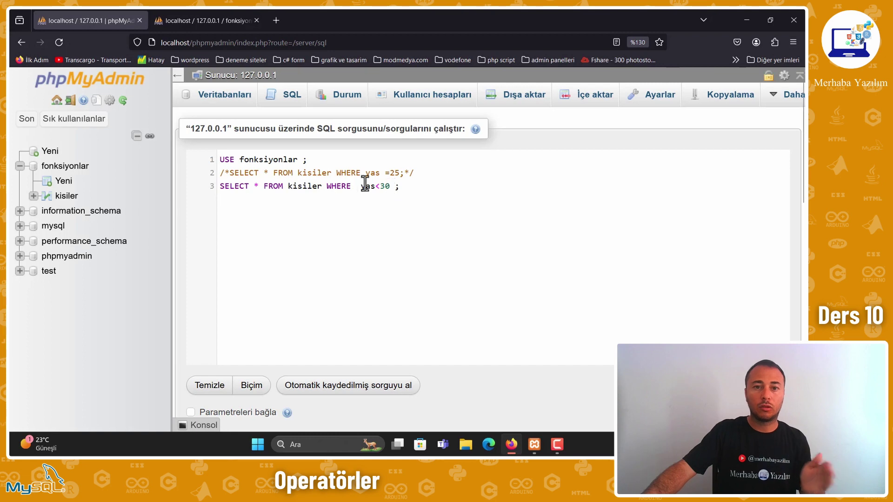
- Run the yas<30 query, review its five kisiler rows, and reopen the editor at line 3
{"action": "double_click", "coordinate": [302, 187]}
{"action": "scroll", "coordinate": [320, 223], "scroll_direction": "down", "scroll_amount": 4}
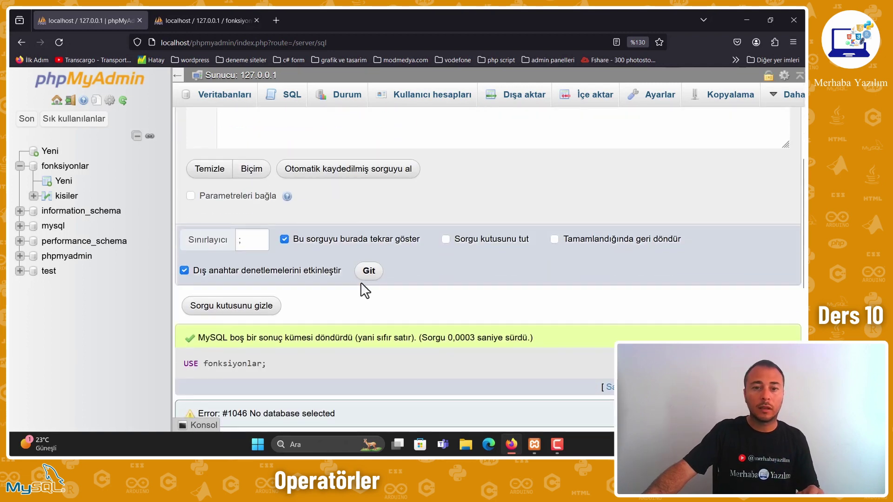
{"action": "left_click", "coordinate": [366, 269]}
{"action": "scroll", "coordinate": [370, 269], "scroll_direction": "down", "scroll_amount": 5}
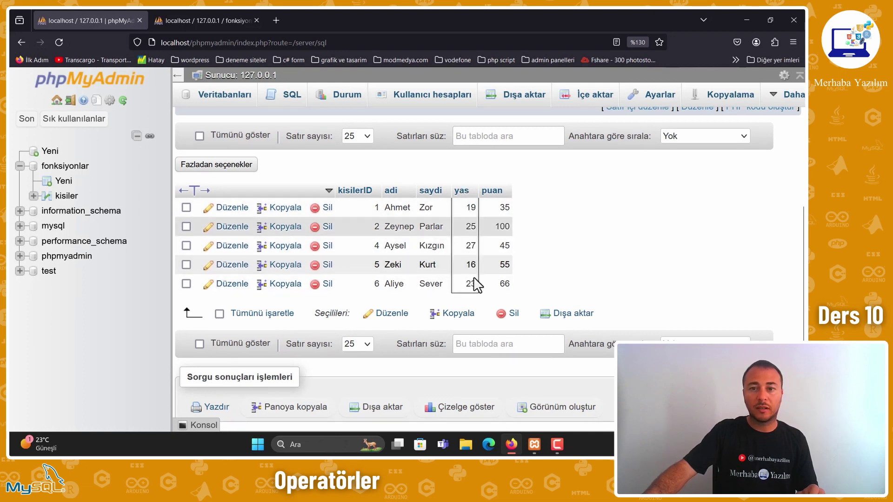
{"action": "scroll", "coordinate": [427, 245], "scroll_direction": "up", "scroll_amount": 3}
{"action": "scroll", "coordinate": [427, 245], "scroll_direction": "up", "scroll_amount": 2}
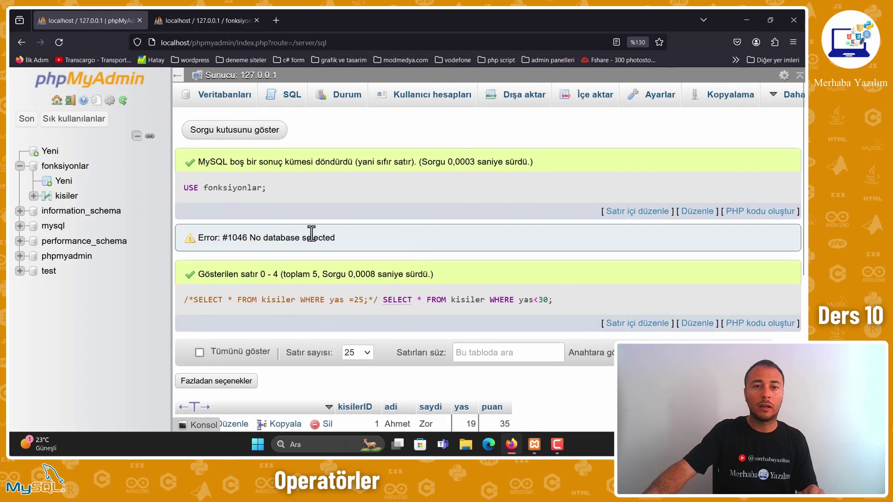
{"action": "left_click", "coordinate": [253, 134]}
{"action": "left_click", "coordinate": [374, 187]}
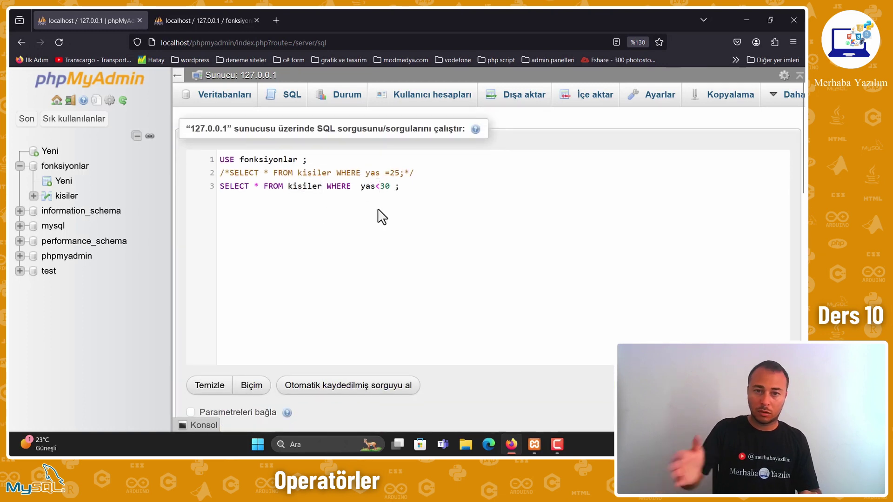
- Change line 3 to yas > 30 and paste a copy of it as line 4
{"action": "key", "text": "Delete"}
{"action": "type", "text": ">"}
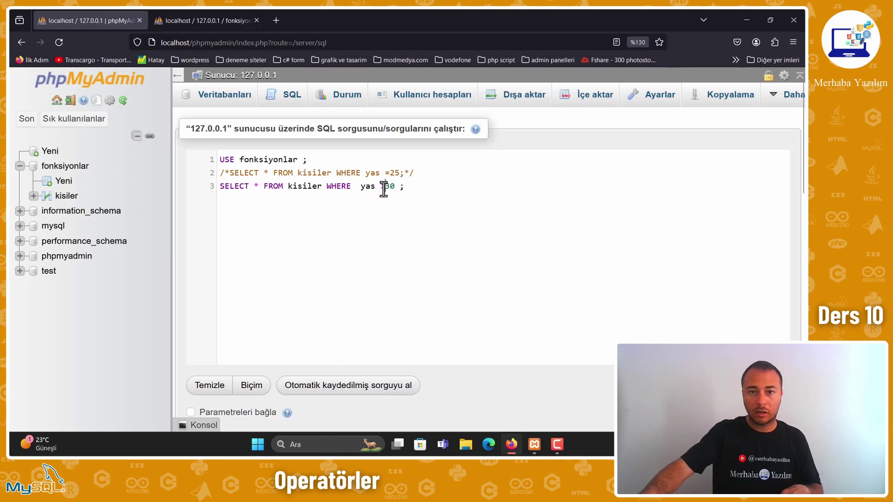
{"action": "left_click_drag", "start_coordinate": [410, 188], "coordinate": [219, 192]}
{"action": "key", "text": "ctrl+c"}
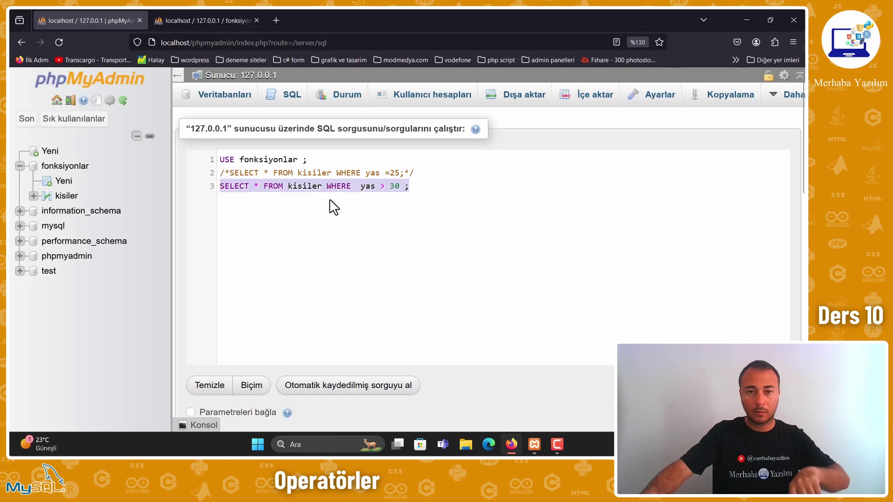
{"action": "left_click", "coordinate": [419, 189]}
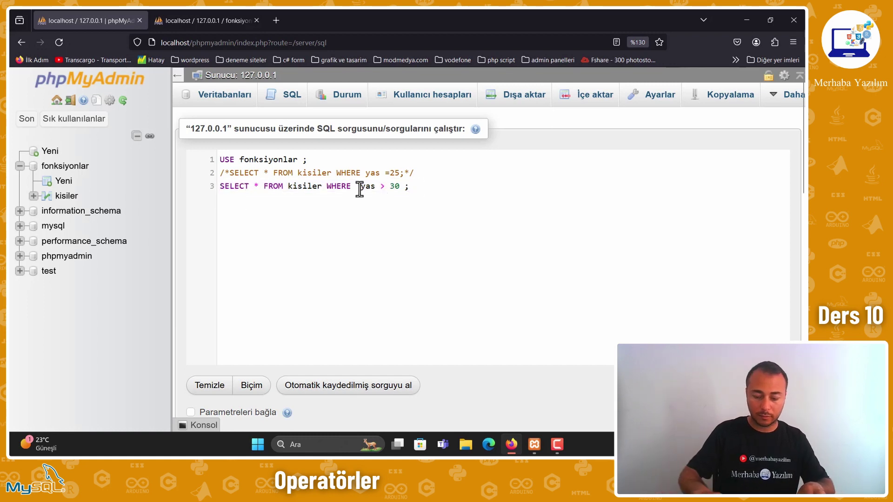
{"action": "type", "text": ">"}
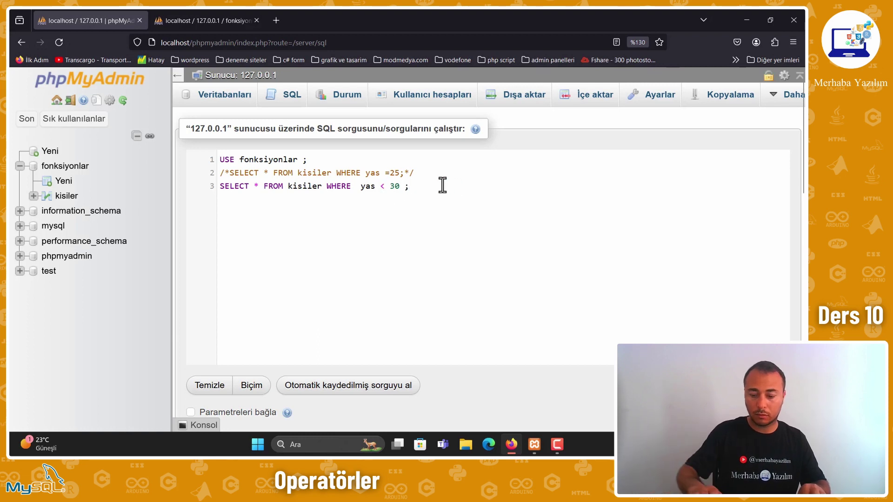
{"action": "key", "text": "ctrl+v"}
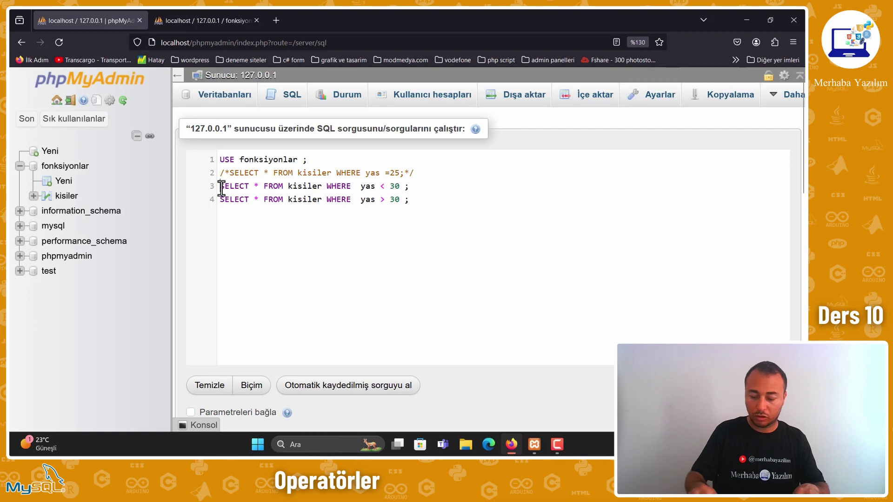
- Comment out line 3 by wrapping it in /* */
{"action": "left_click", "coordinate": [220, 186]}
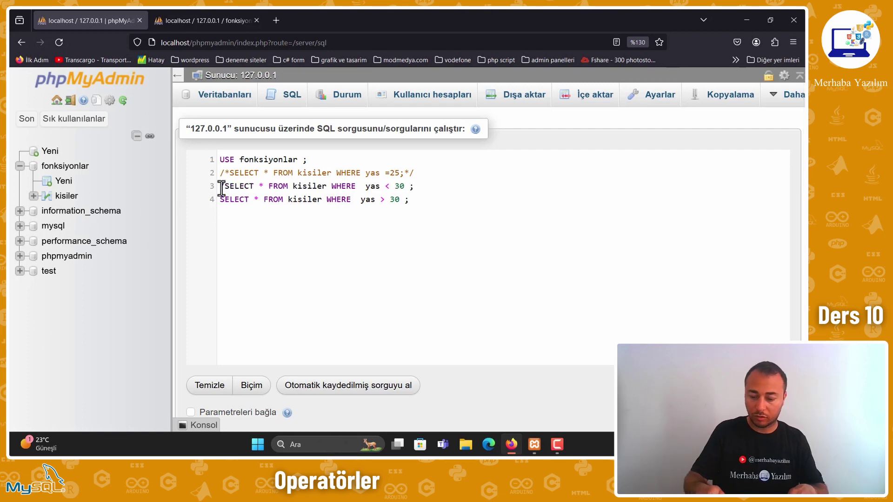
{"action": "type", "text": "*"}
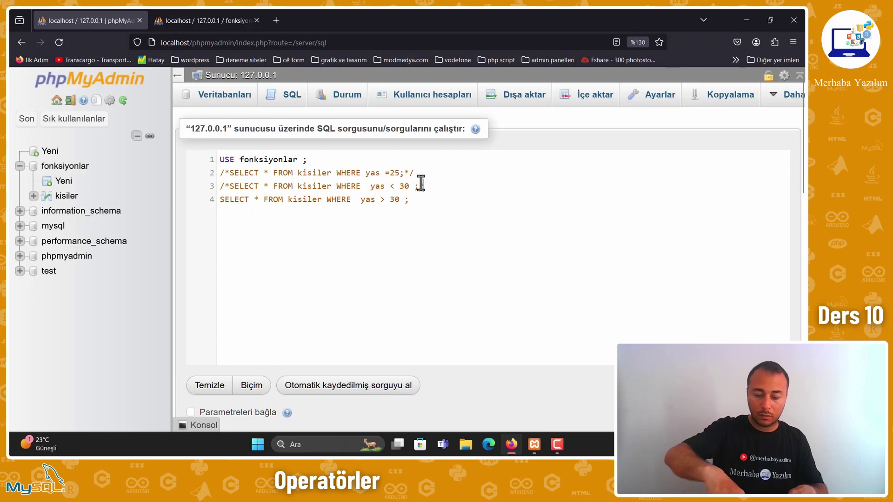
{"action": "type", "text": "*/"}
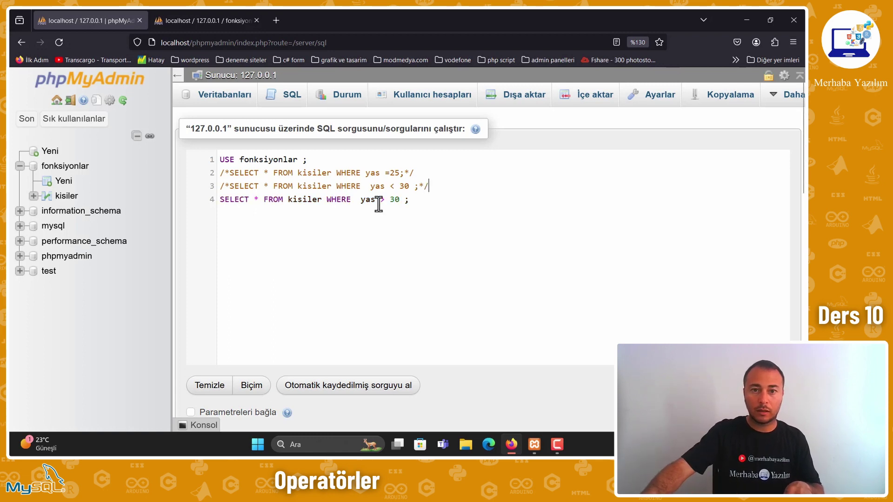
{"action": "left_click_drag", "start_coordinate": [403, 204], "coordinate": [305, 204]}
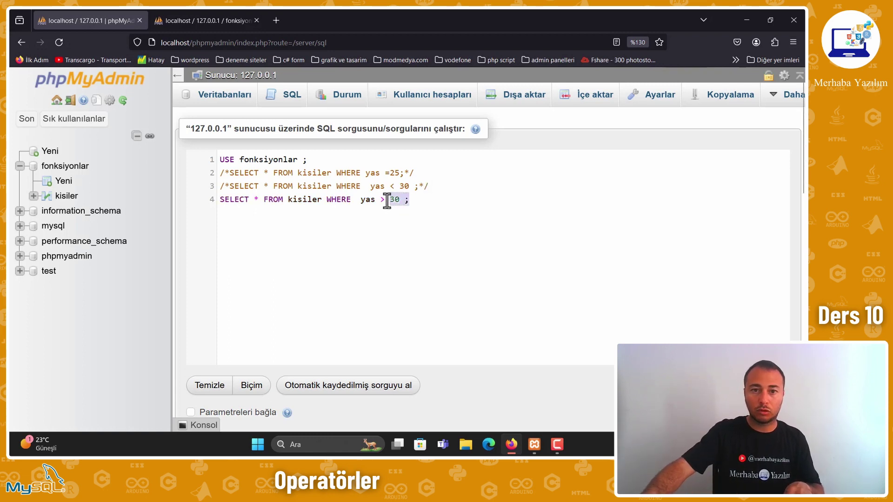
{"action": "left_click", "coordinate": [304, 199]}
- Run the yas > 30 query, which returns one kisiler row aged 65, and scroll back up
{"action": "key", "text": "ctrl+Return"}
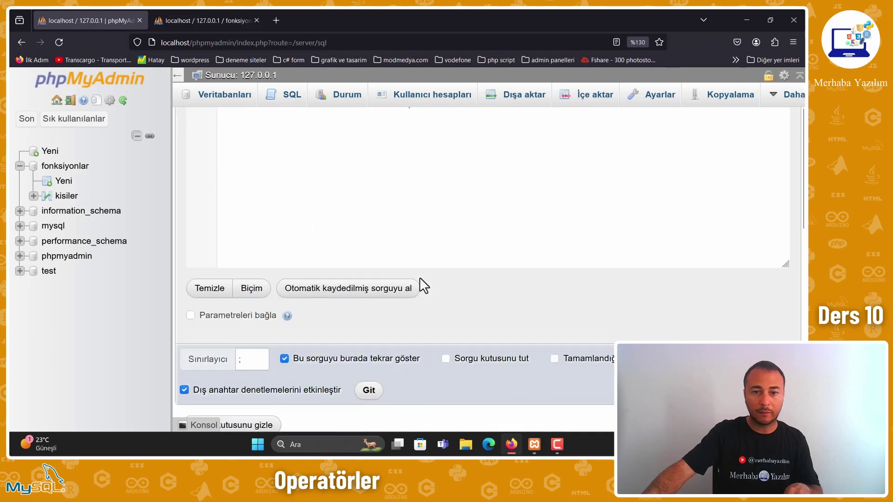
{"action": "left_click", "coordinate": [369, 343]}
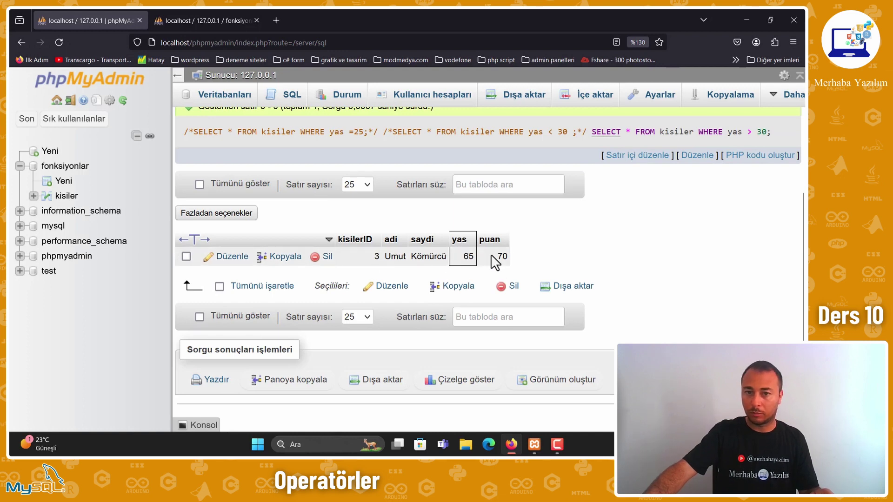
{"action": "scroll", "coordinate": [479, 253], "scroll_direction": "up", "scroll_amount": 3}
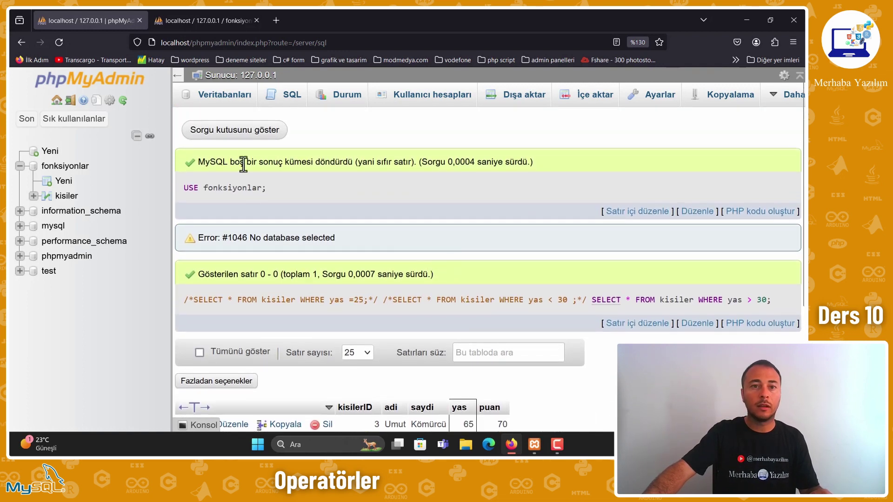
{"action": "scroll", "coordinate": [279, 164], "scroll_direction": "up", "scroll_amount": 5}
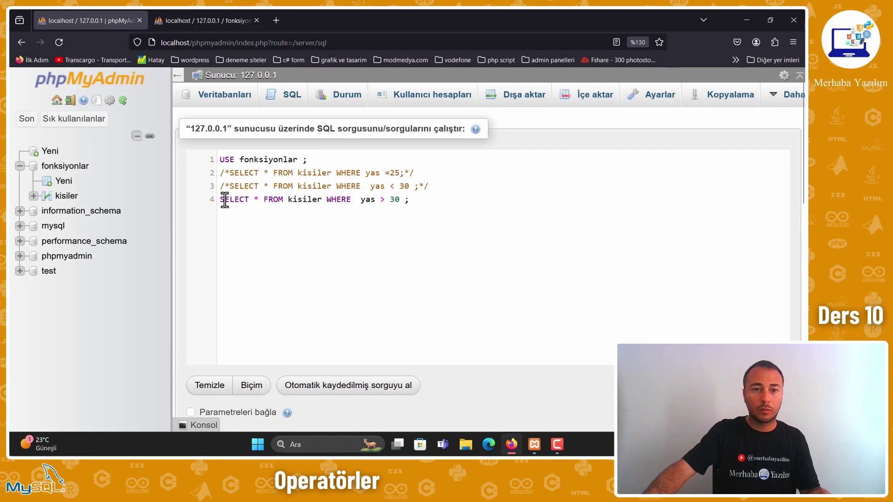
- Comment out the yas > 30 query on line 4 with /* */
{"action": "type", "text": "/"}
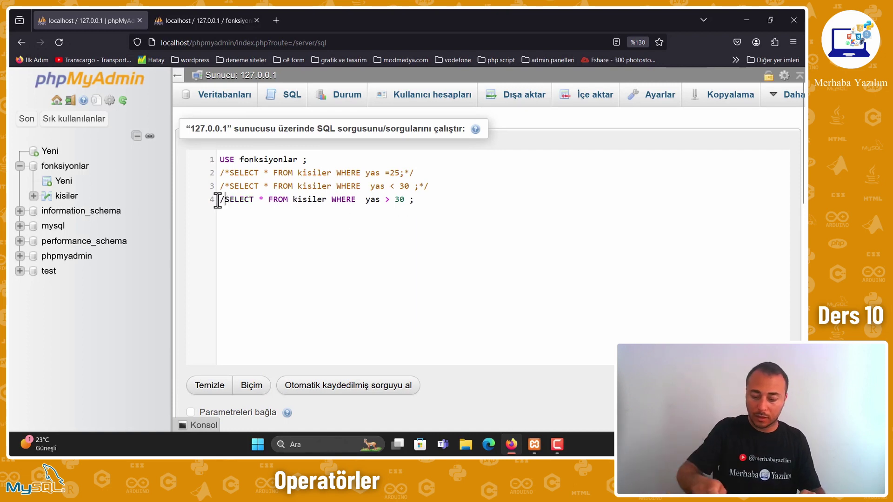
{"action": "type", "text": "0"}
{"action": "key", "text": "BackSpace"}
{"action": "type", "text": "*"}
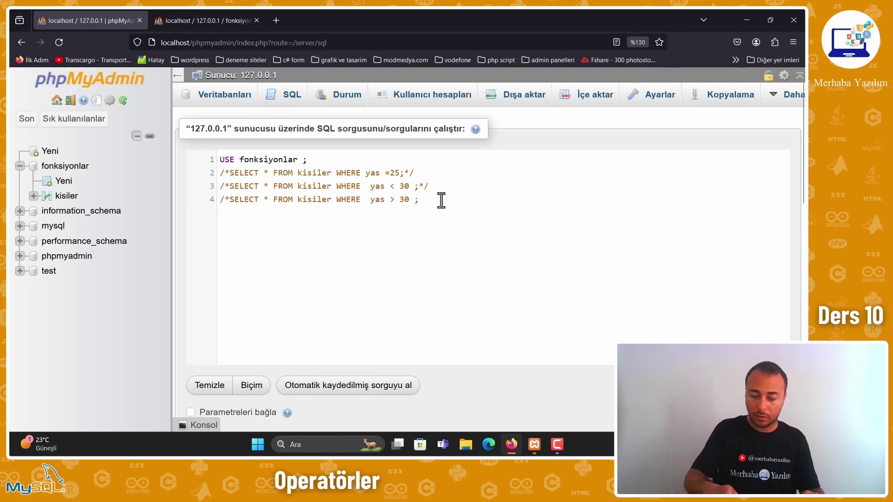
{"action": "type", "text": "*/"}
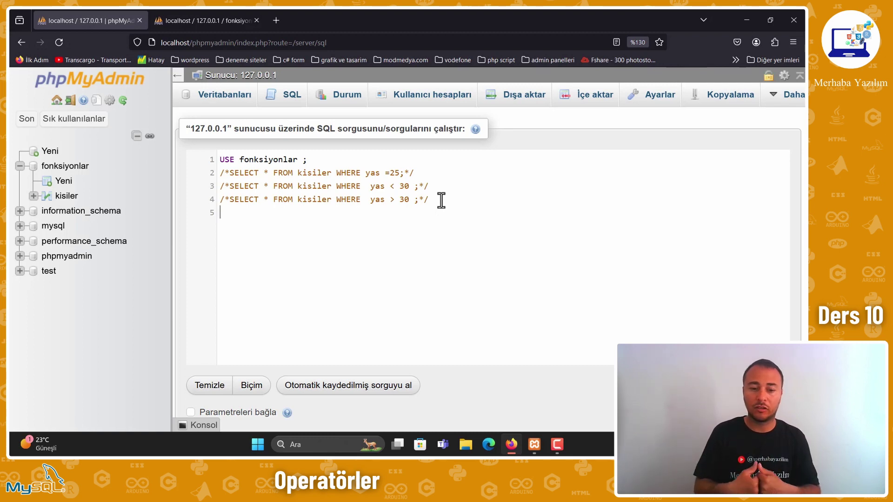
- Type 'SELECT * FROM kisiler' on line 5, fixing the mistyped letters
{"action": "key", "text": "Caps_Lock"}
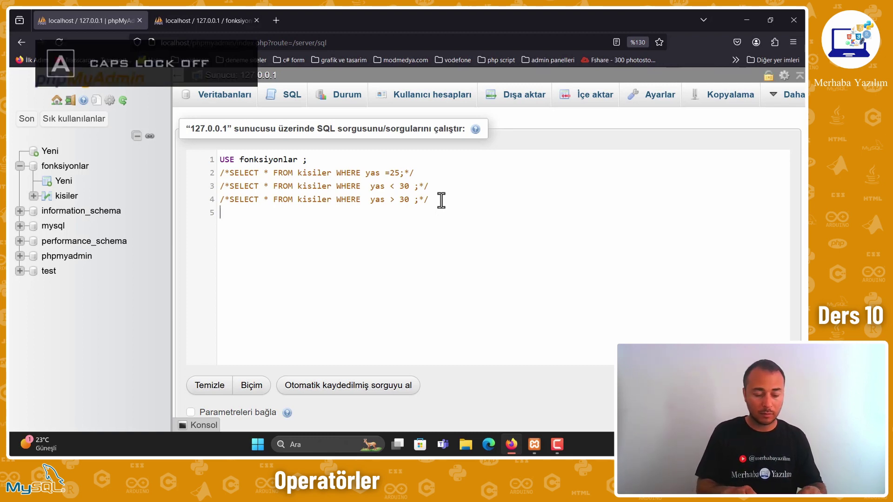
{"action": "type", "text": "se"}
{"action": "key", "text": "Return"}
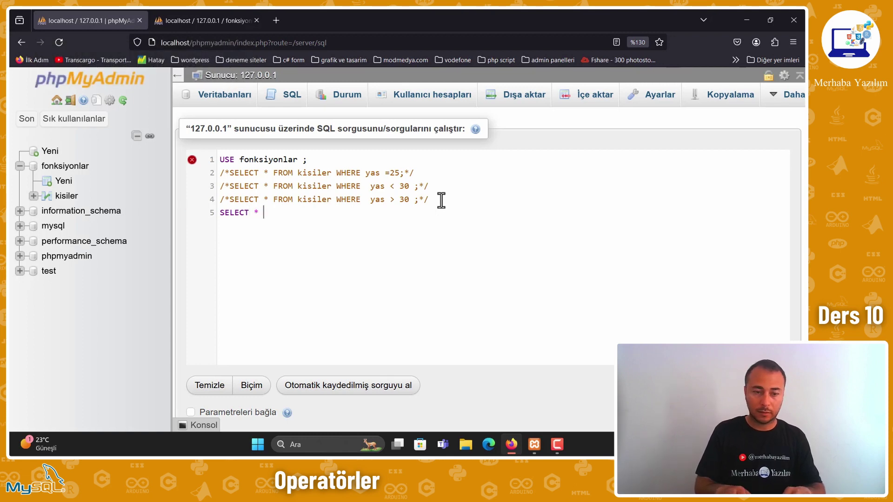
{"action": "type", "text": "fr"}
{"action": "key", "text": "BackSpace"}
{"action": "key", "text": "BackSpace"}
{"action": "key", "text": "Caps_Lock"}
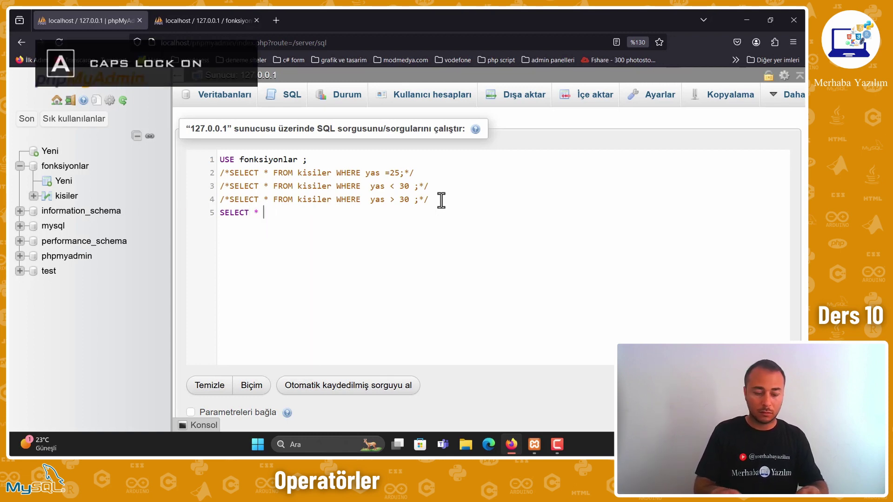
{"action": "type", "text": "FROM"}
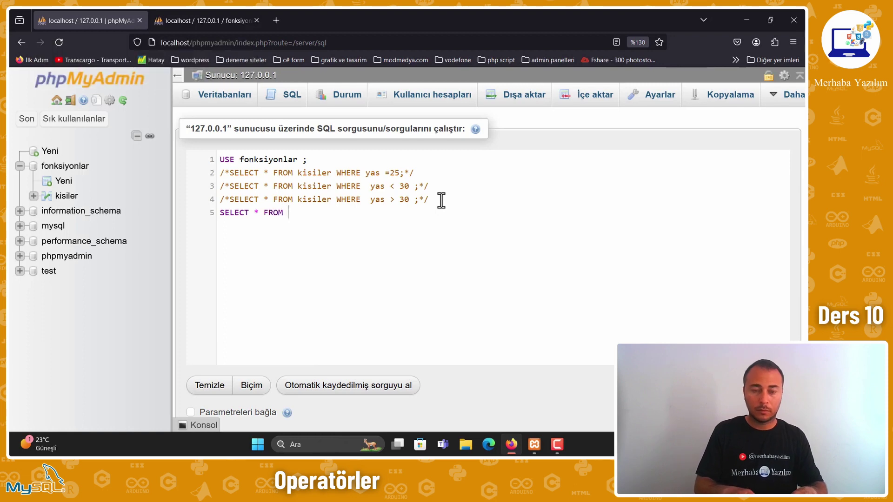
{"action": "key", "text": "Caps_Lock"}
{"action": "type", "text": "kisiler"}
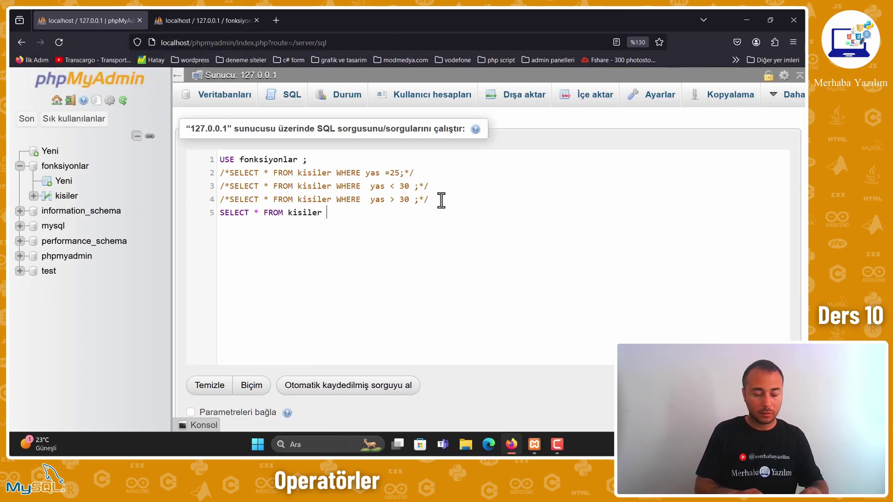
- Add the condition WHERE yas <= 30 ; to line 5
{"action": "key", "text": "Caps_Lock"}
{"action": "type", "text": "WE"}
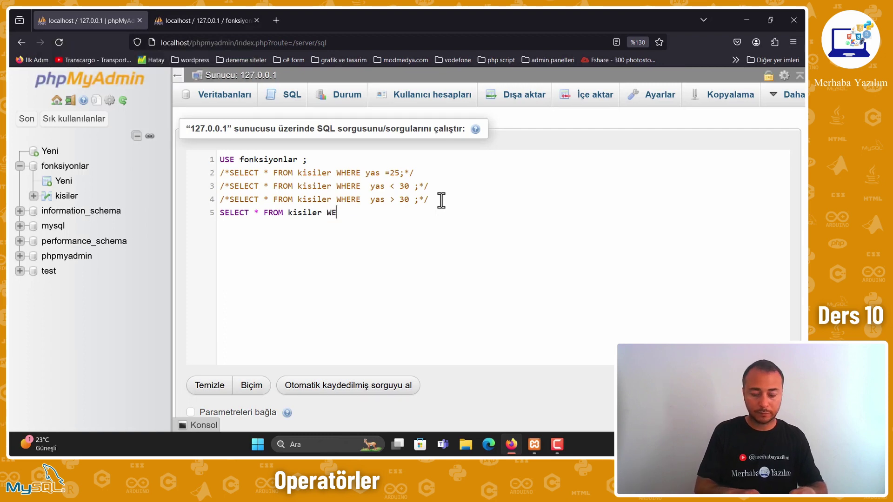
{"action": "key", "text": "BackSpace"}
{"action": "type", "text": "HE"}
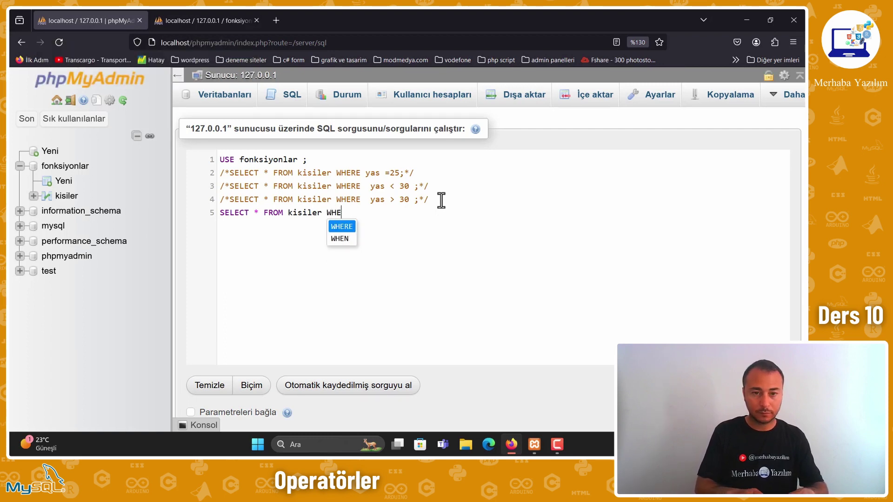
{"action": "type", "text": "RE"}
{"action": "key", "text": "Caps_Lock"}
{"action": "type", "text": " yas <"}
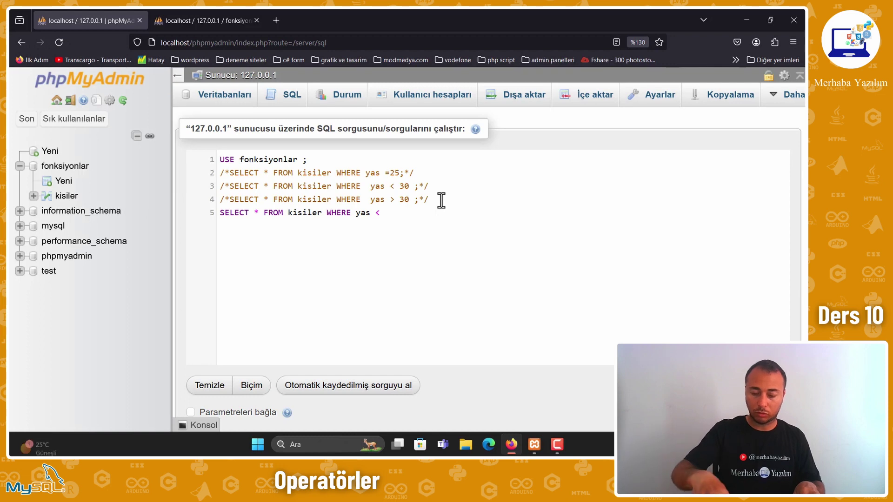
{"action": "type", "text": "= 30 "}
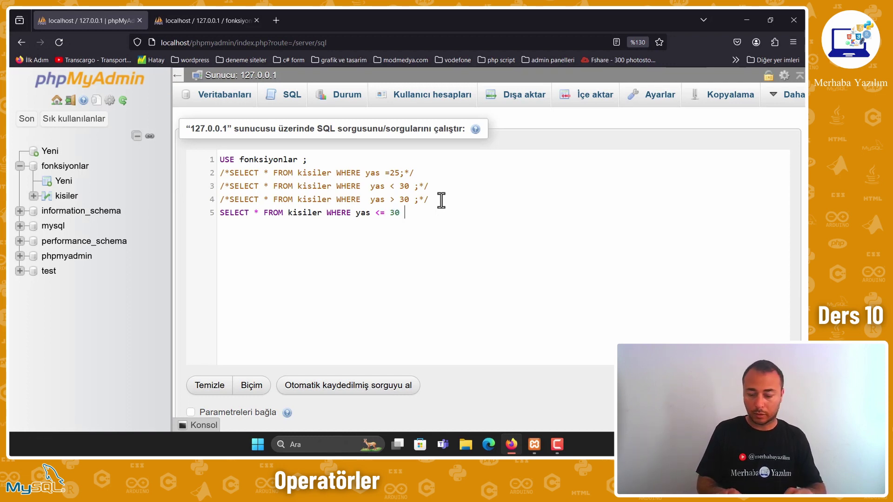
{"action": "type", "text": ";"}
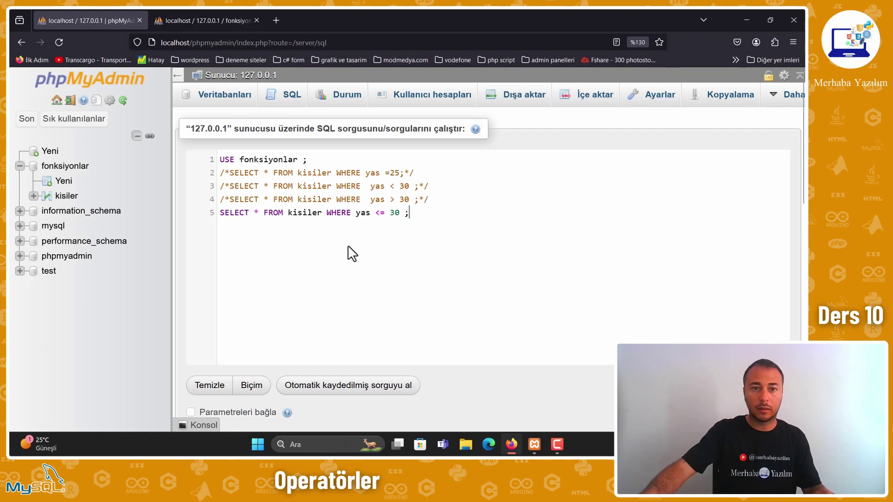
- Run the yas <= 30 query to list its five kisiler rows
{"action": "scroll", "coordinate": [351, 252], "scroll_direction": "down", "scroll_amount": 3}
{"action": "scroll", "coordinate": [348, 255], "scroll_direction": "down", "scroll_amount": 6}
{"action": "left_click", "coordinate": [369, 204]}
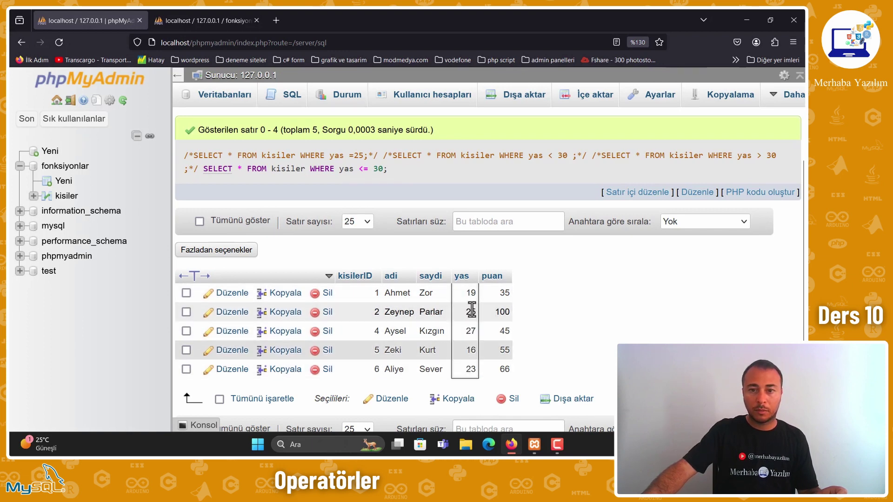
- Compare the five yas <= 30 results with the full six-row kisiler table, then bring back the SQL editor
{"action": "scroll", "coordinate": [474, 304], "scroll_direction": "up", "scroll_amount": 3}
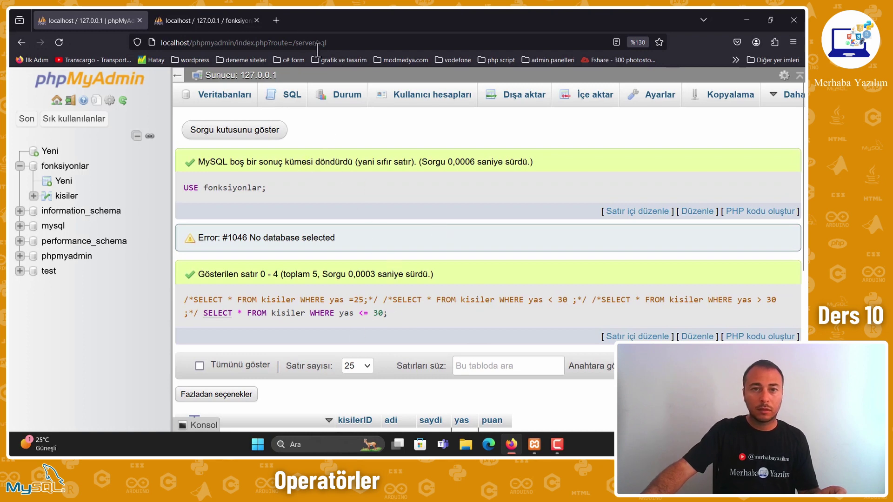
{"action": "left_click", "coordinate": [214, 21]}
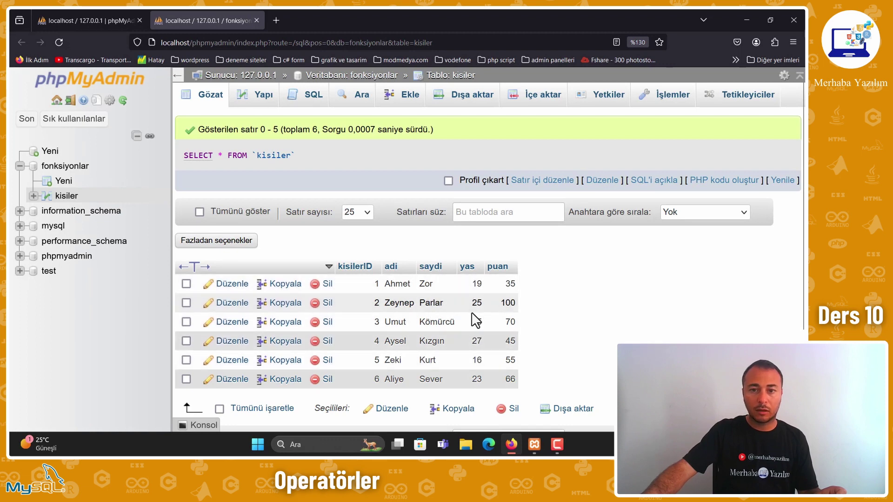
{"action": "left_click", "coordinate": [100, 18]}
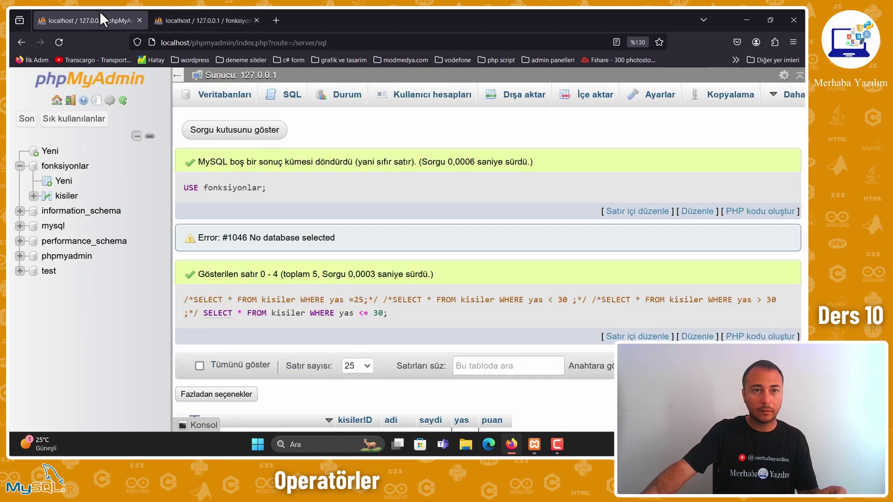
{"action": "left_click", "coordinate": [255, 136]}
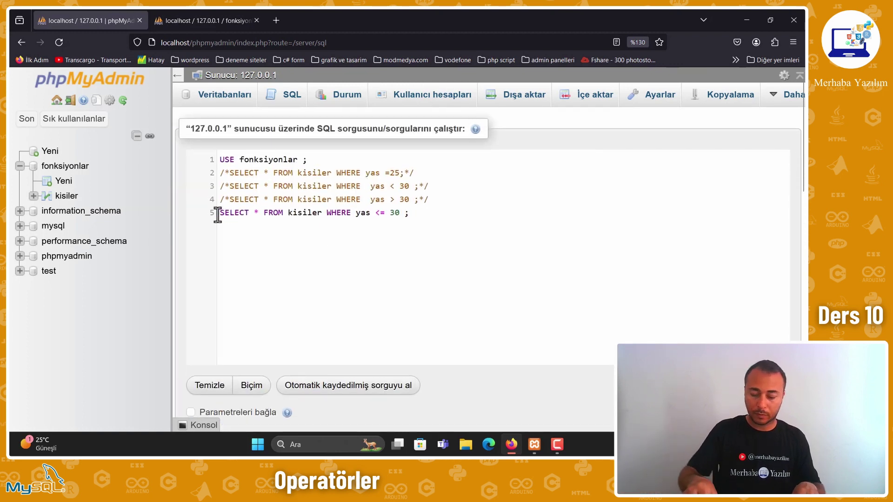
- Comment out the yas <= 30 query with /* */ and begin an INSERT keyword on a new line 2
{"action": "type", "text": "/"}
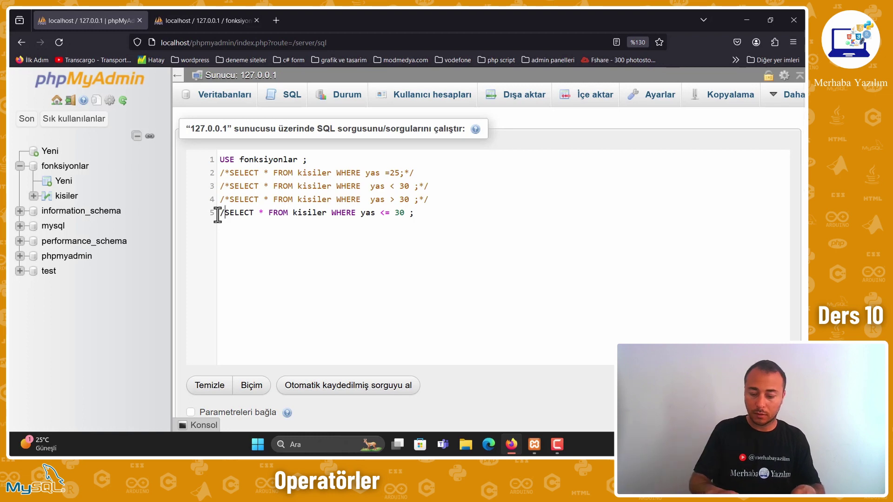
{"action": "type", "text": "*"}
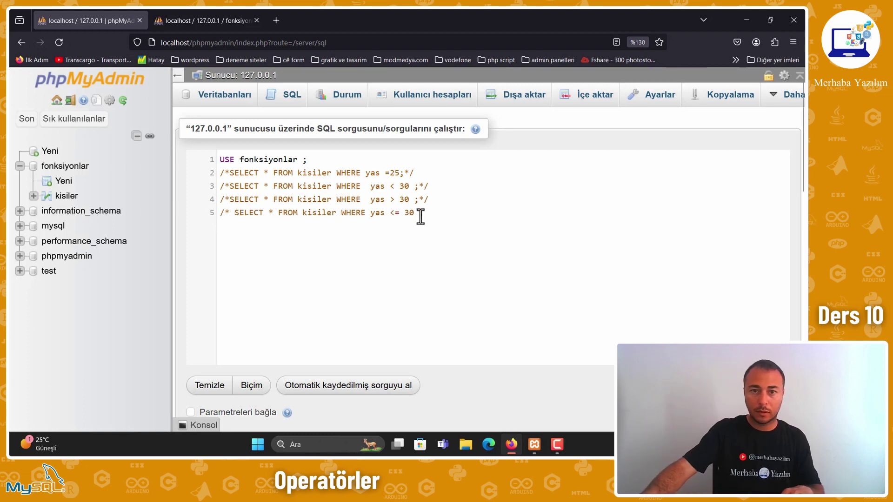
{"action": "type", "text": "  ;"}
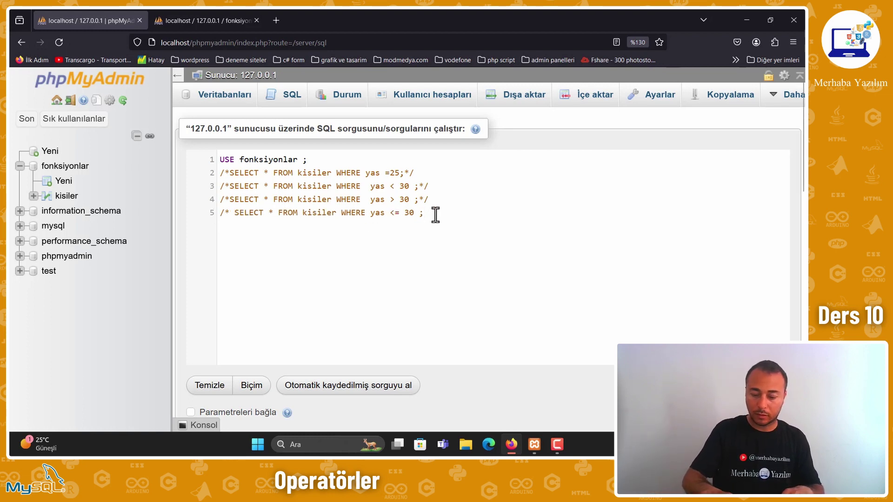
{"action": "type", "text": "*/"}
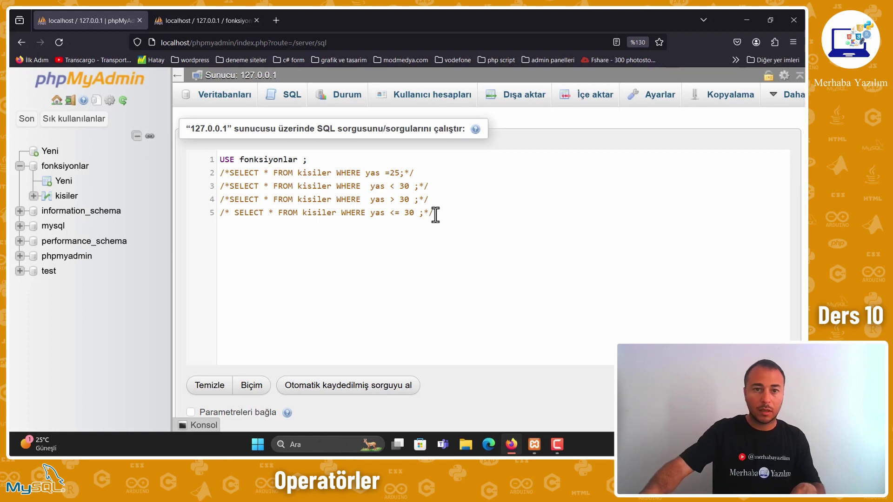
{"action": "key", "text": "Return"}
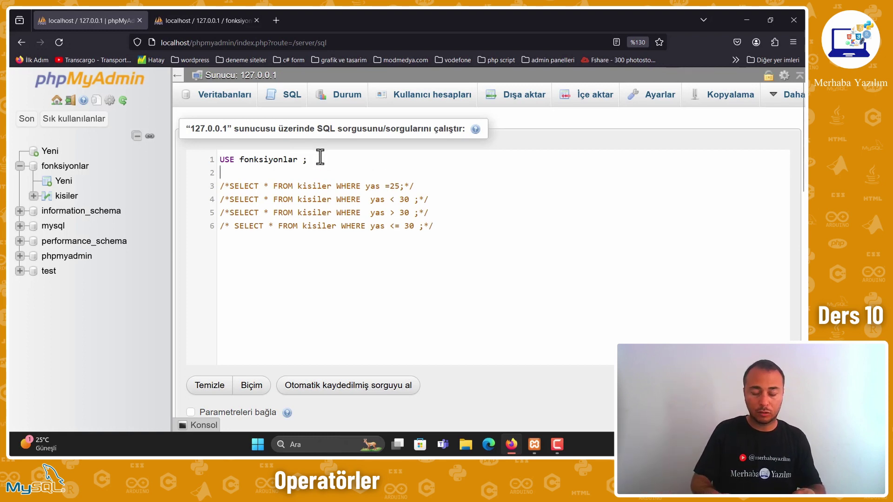
{"action": "type", "text": "i"}
{"action": "key", "text": "BackSpace"}
{"action": "key", "text": "Caps_Lock"}
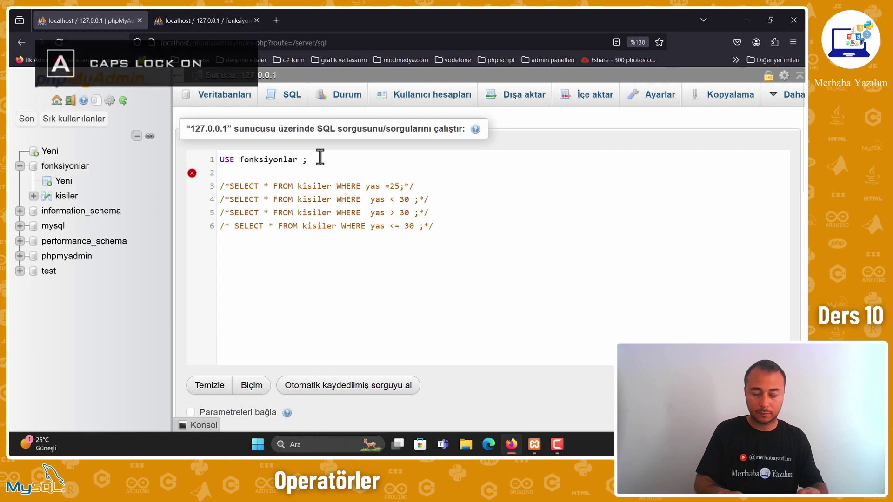
{"action": "type", "text": "INSR"}
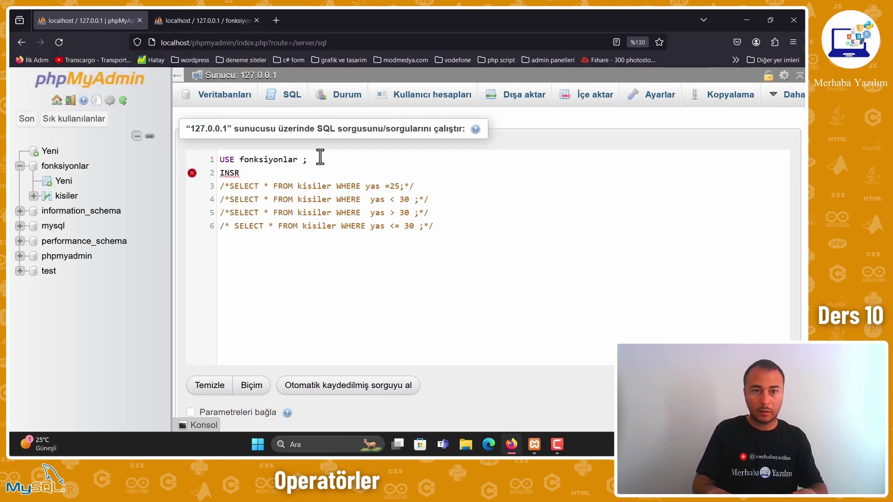
{"action": "key", "text": "BackSpace"}
{"action": "type", "text": "ERT"}
{"action": "key", "text": "Return"}
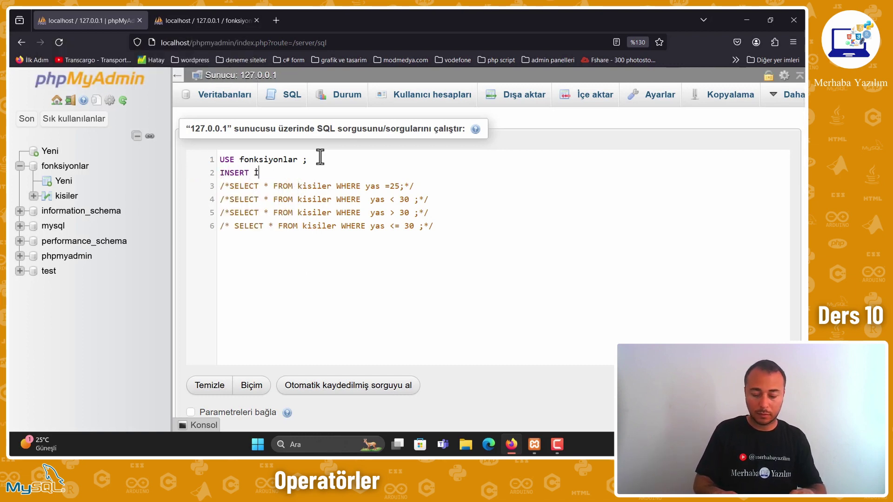
- Complete line 2 as INSERT INTO kisiler () and view the kisiler table rows
{"action": "key", "text": "Caps_Lock"}
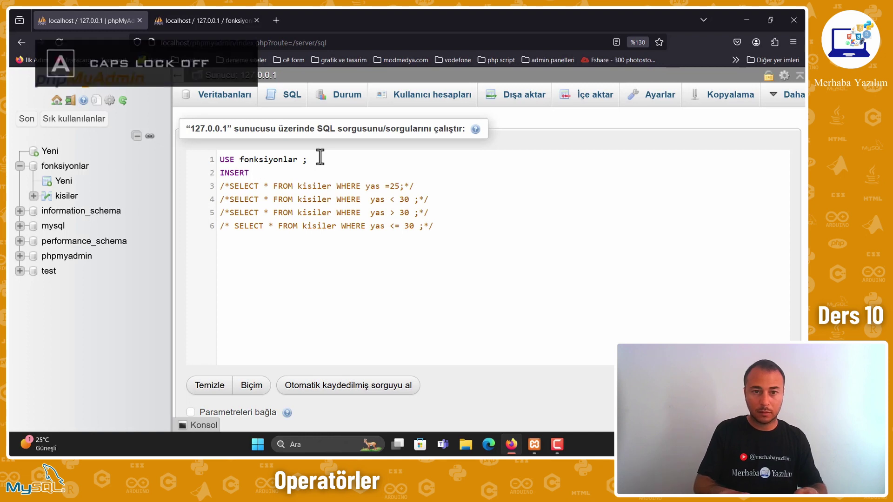
{"action": "key", "text": "Caps_Lock"}
{"action": "type", "text": "INT"}
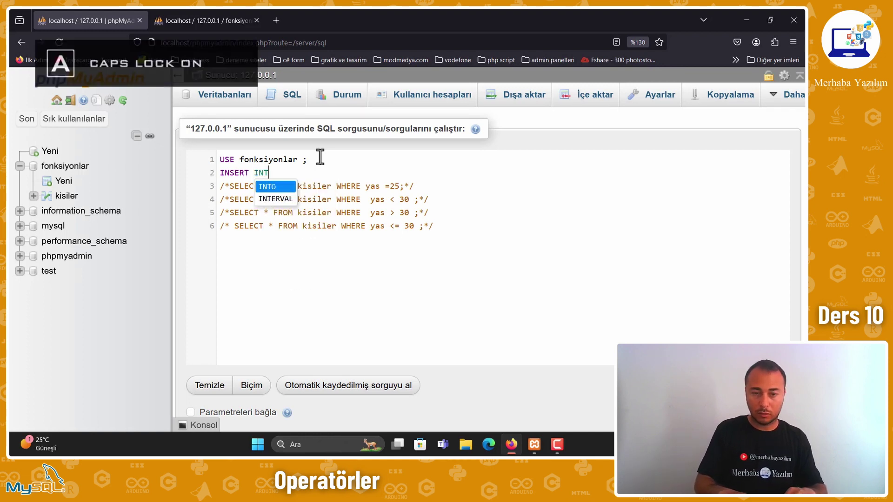
{"action": "type", "text": "O "}
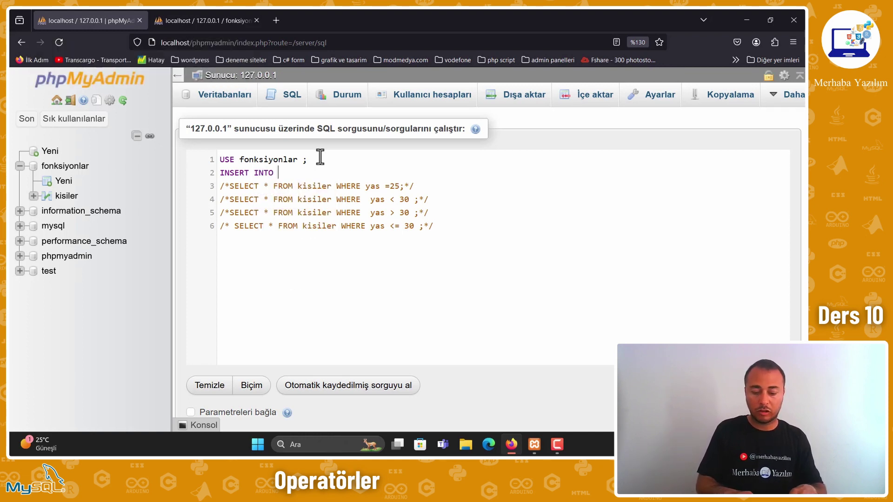
{"action": "type", "text": "K"}
{"action": "key", "text": "BackSpace"}
{"action": "key", "text": "Caps_Lock"}
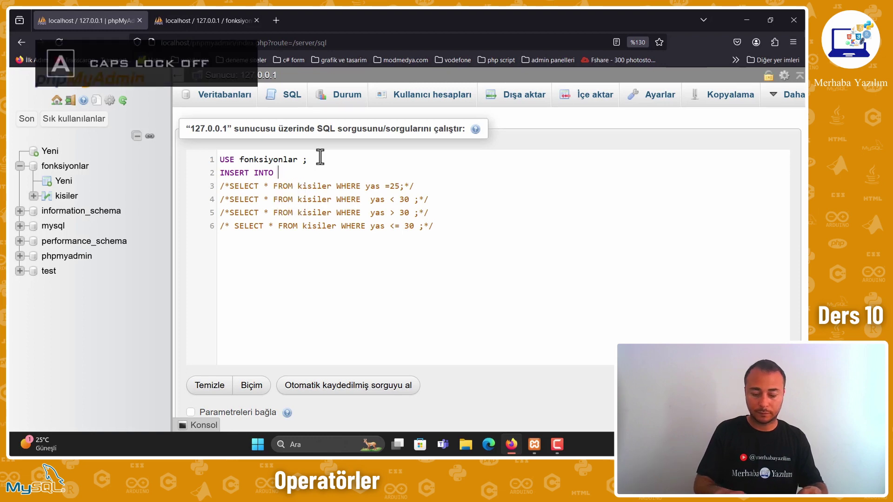
{"action": "type", "text": "kisiler ("}
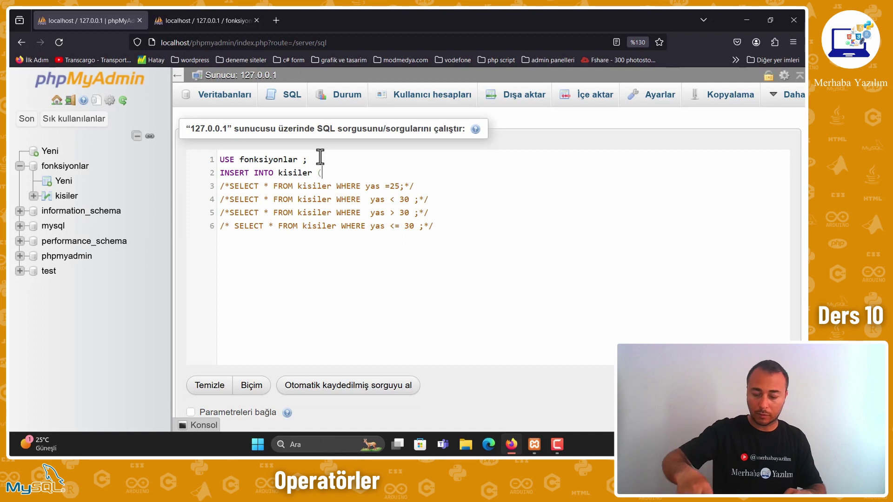
{"action": "type", "text": ")"}
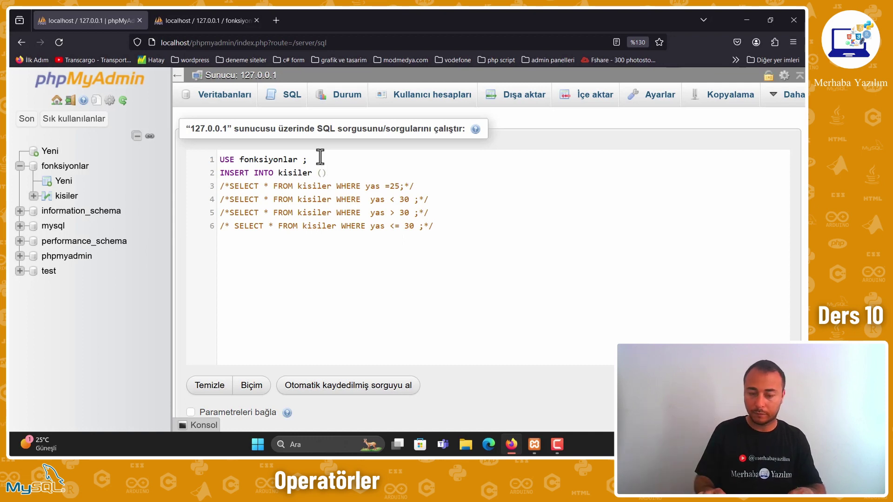
{"action": "left_click", "coordinate": [206, 10]}
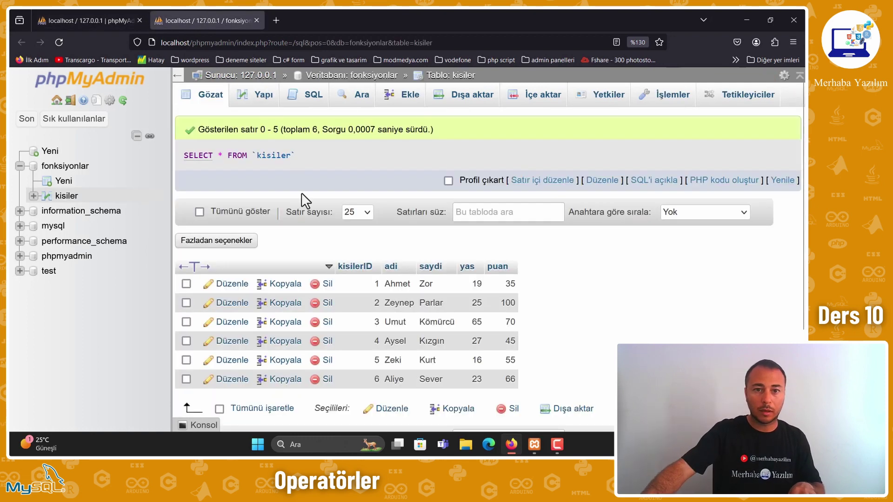
- Start the column list with adi, then copy the column name saydi while checking the kisiler table
{"action": "left_click", "coordinate": [99, 20]}
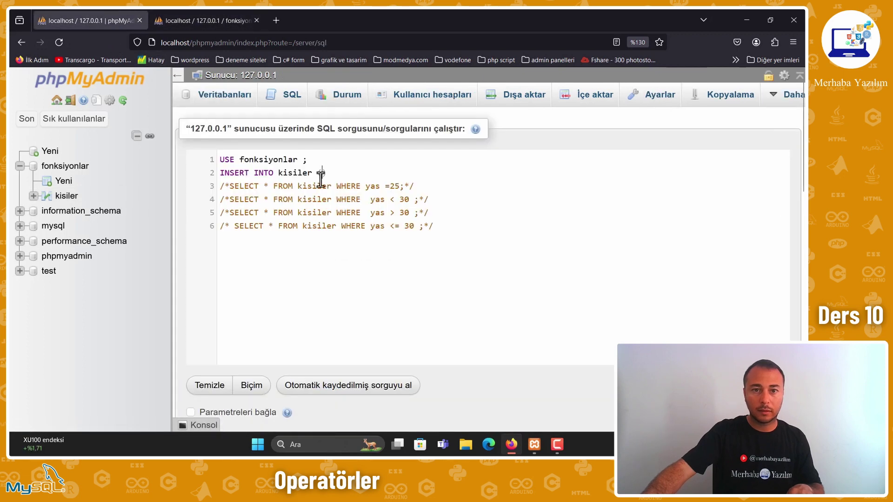
{"action": "left_click", "coordinate": [320, 173]}
{"action": "type", "text": "adi,"}
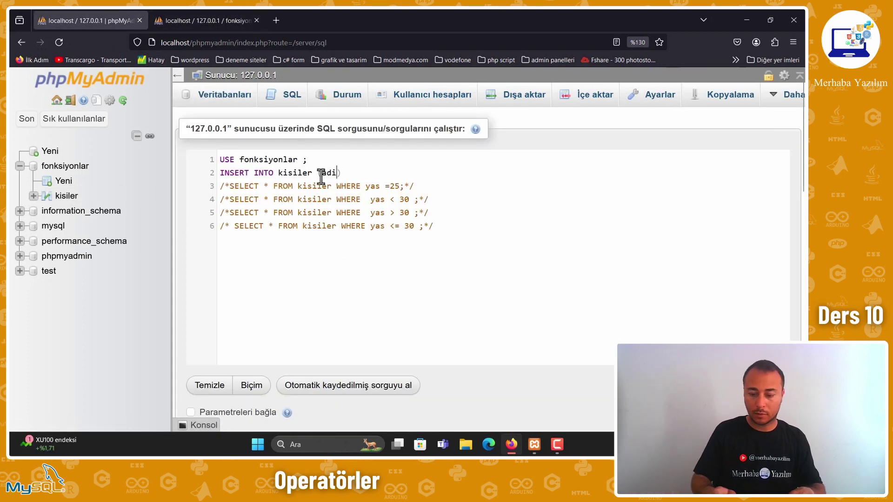
{"action": "type", "text": "s"}
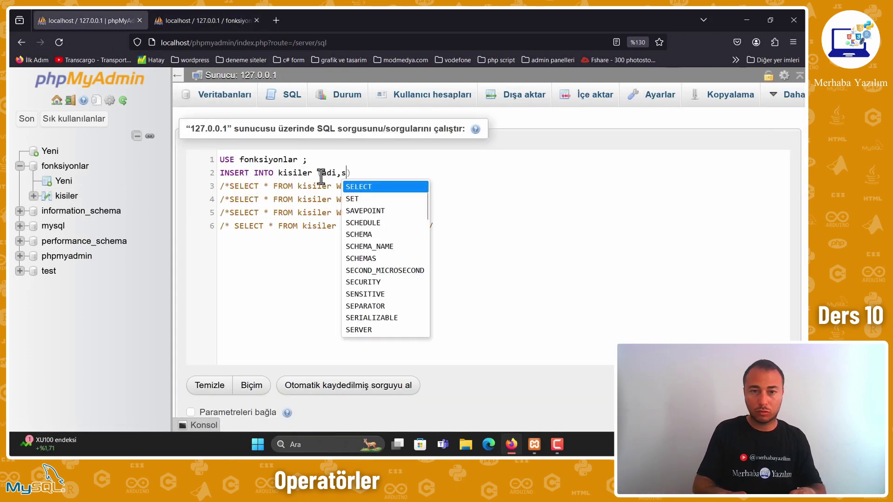
{"action": "type", "text": "o"}
{"action": "left_click", "coordinate": [209, 21]}
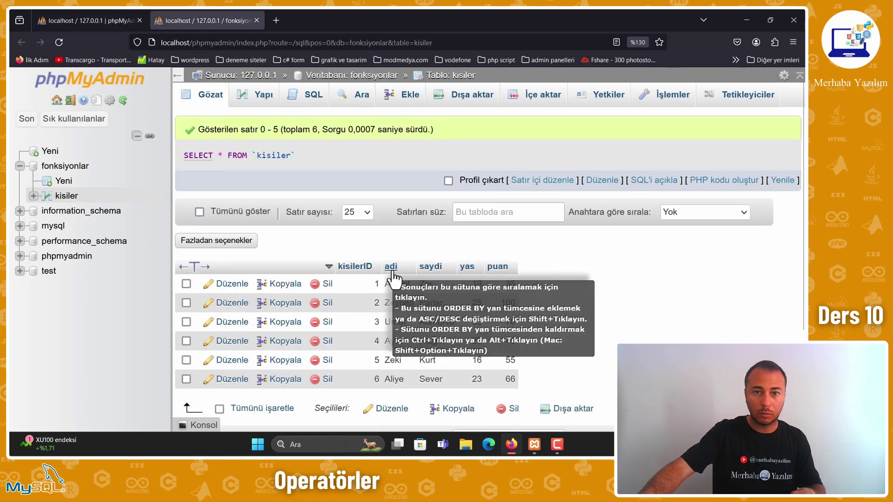
{"action": "left_click", "coordinate": [424, 269]}
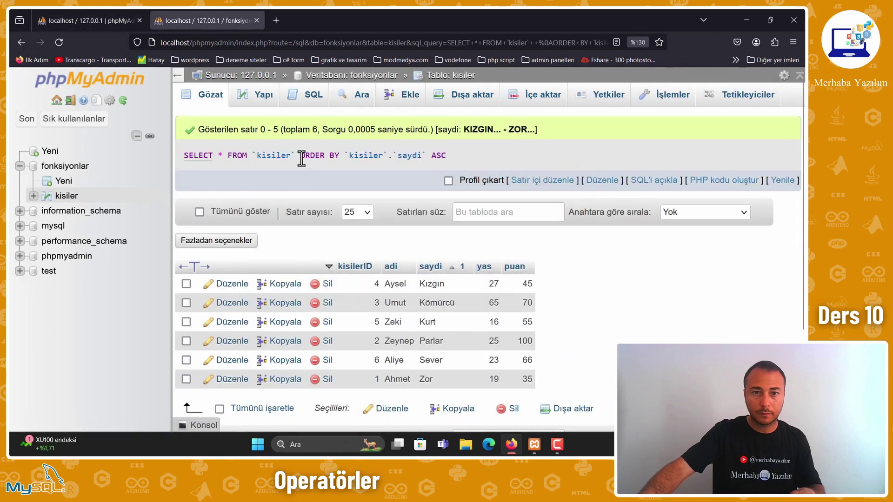
{"action": "double_click", "coordinate": [412, 155]}
{"action": "right_click", "coordinate": [413, 155]}
{"action": "left_click", "coordinate": [432, 158]}
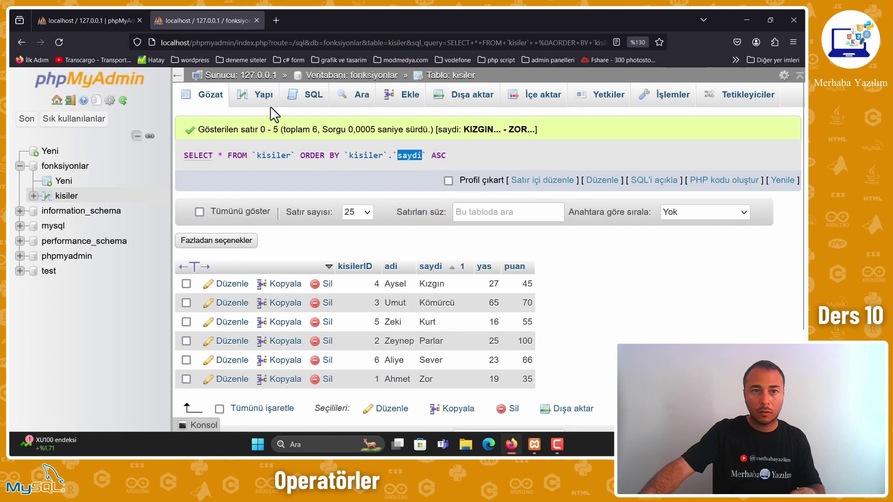
- Paste saydi and add yas,puan so the column list reads adi,saydi,yas,puan
{"action": "left_click", "coordinate": [40, 20]}
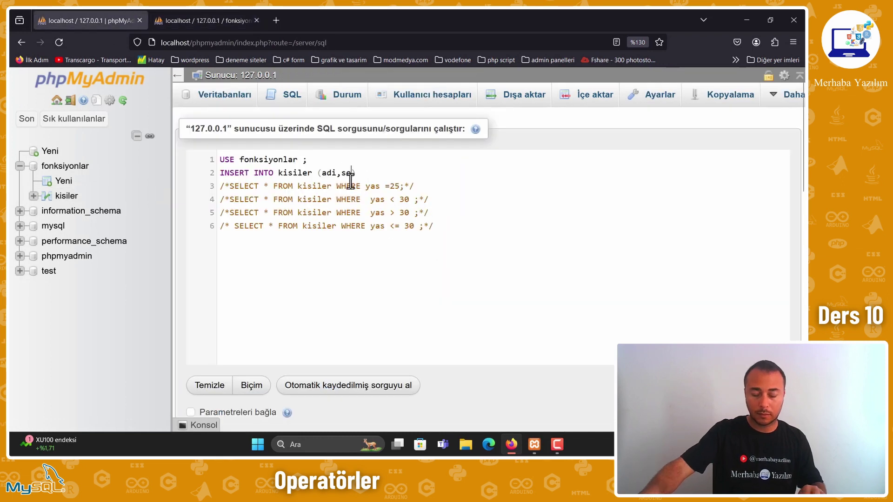
{"action": "key", "text": "BackSpace"}
{"action": "key", "text": "BackSpace"}
{"action": "key", "text": "ctrl+v"}
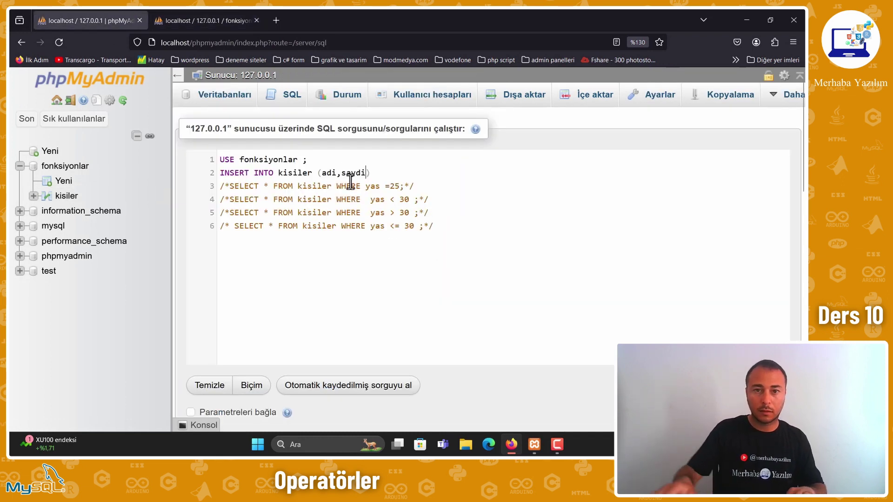
{"action": "type", "text": ","}
{"action": "left_click", "coordinate": [201, 20]}
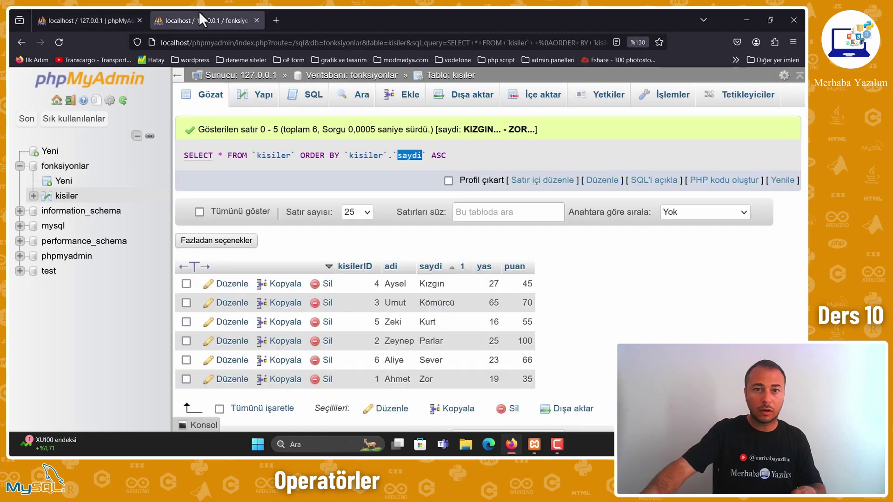
{"action": "left_click", "coordinate": [89, 20]}
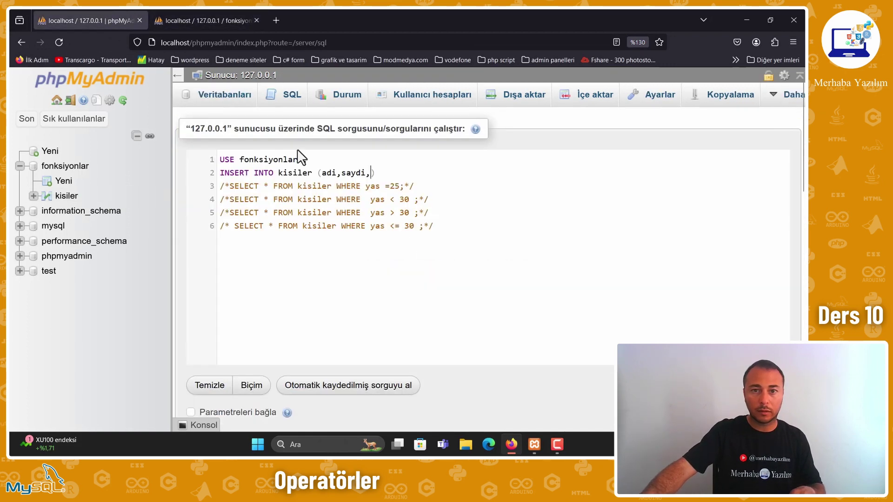
{"action": "type", "text": "yas,"}
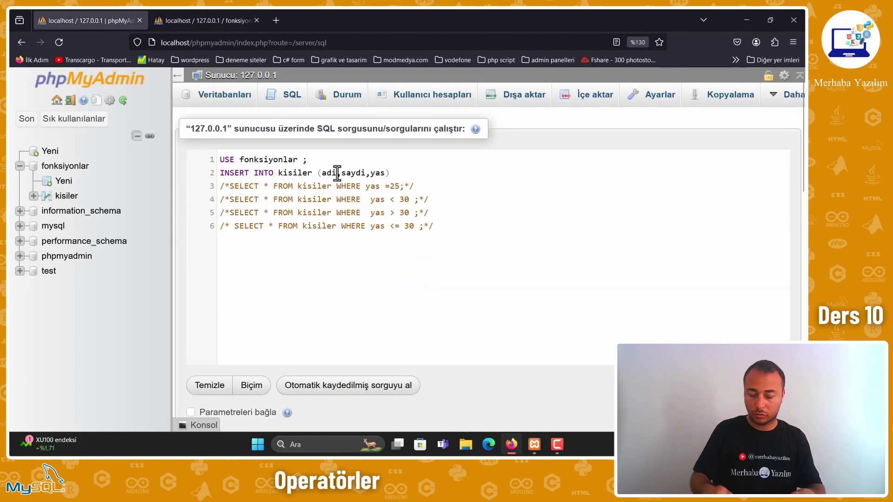
{"action": "type", "text": "pu"}
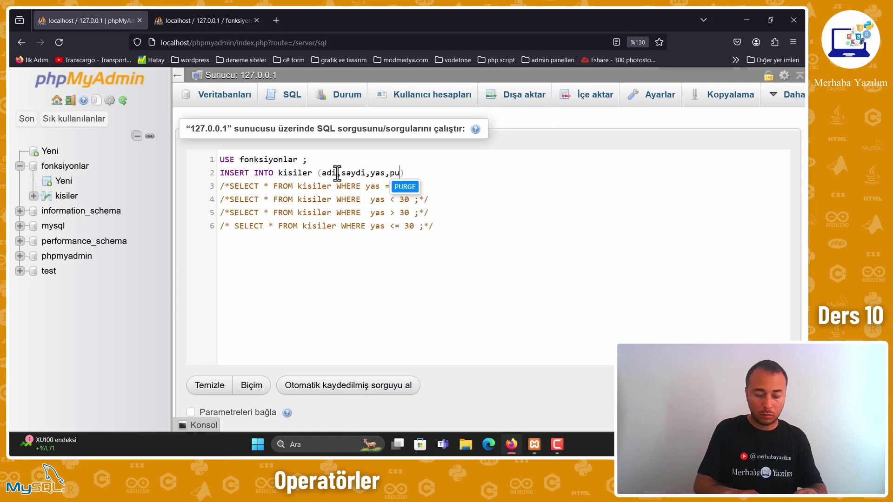
{"action": "type", "text": "an"}
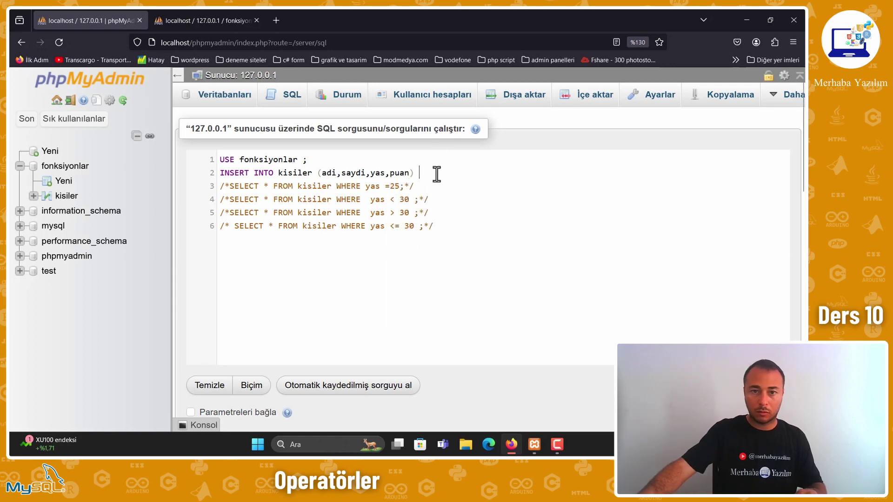
- Add VALUES and type the new person's first name in quotes
{"action": "key", "text": "Caps_Lock"}
{"action": "type", "text": "VA"}
{"action": "key", "text": "Return"}
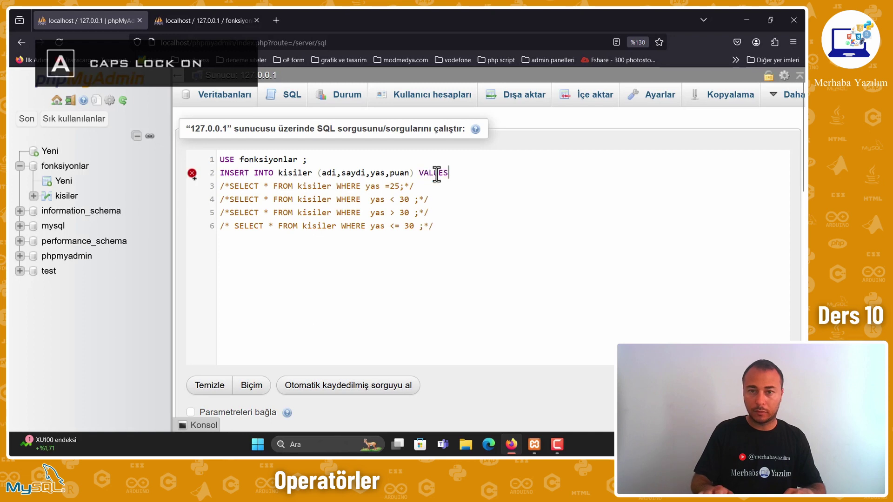
{"action": "type", "text": "("}
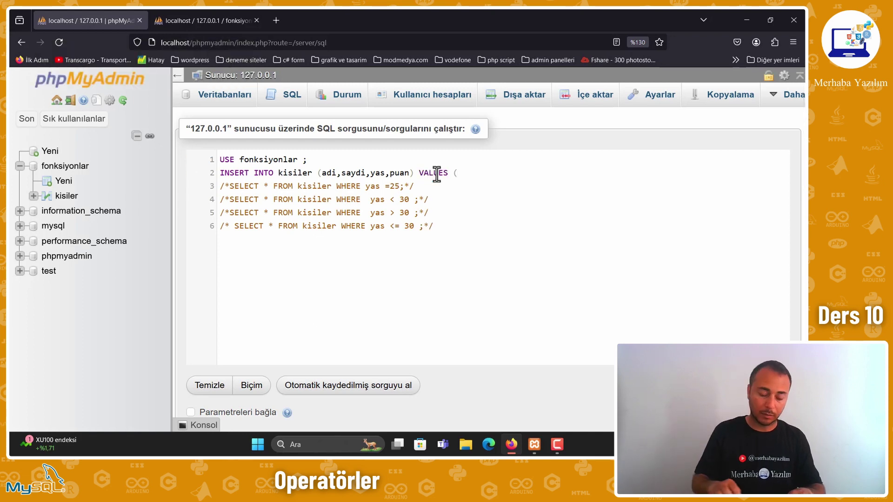
{"action": "type", "text": "'"}
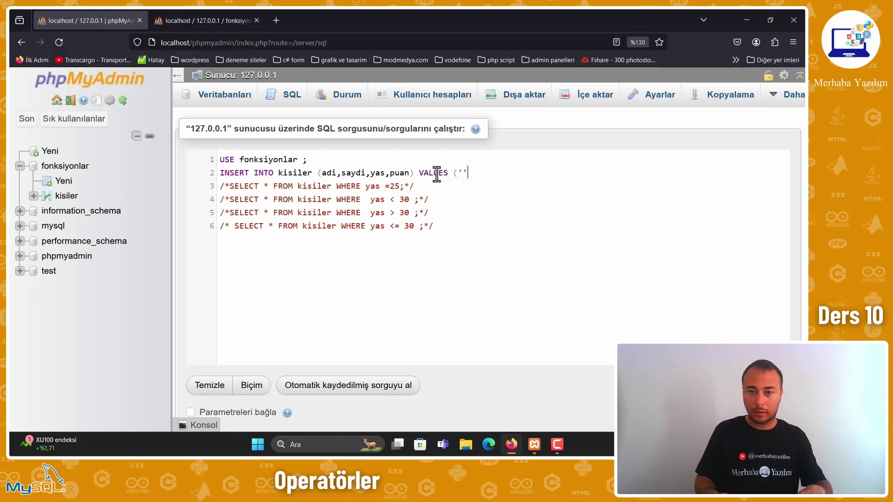
{"action": "key", "text": "Caps_Lock"}
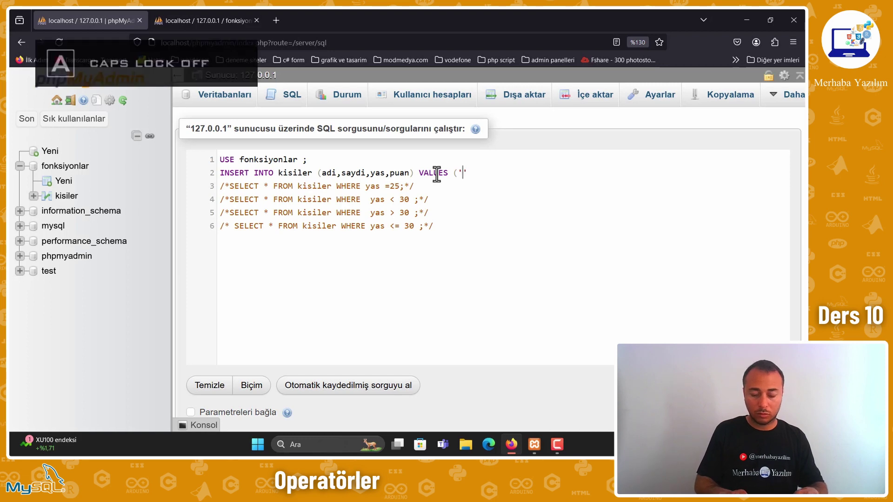
{"action": "type", "text": "s"}
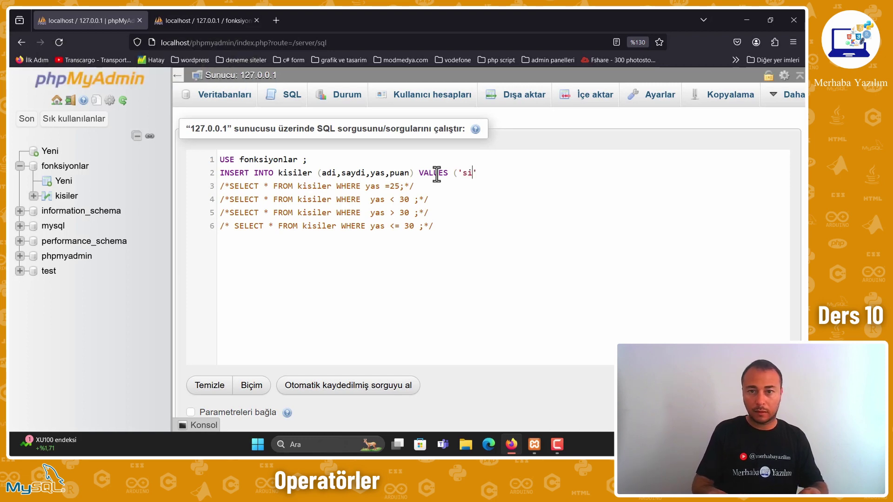
{"action": "key", "text": "Caps_Lock"}
{"action": "type", "text": "S"}
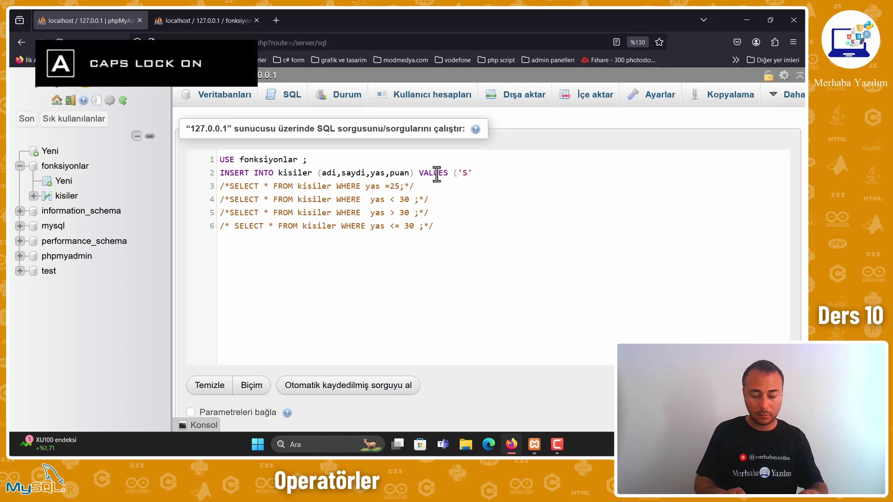
{"action": "key", "text": "Caps_Lock"}
{"action": "type", "text": "i"}
{"action": "key", "text": "BackSpace"}
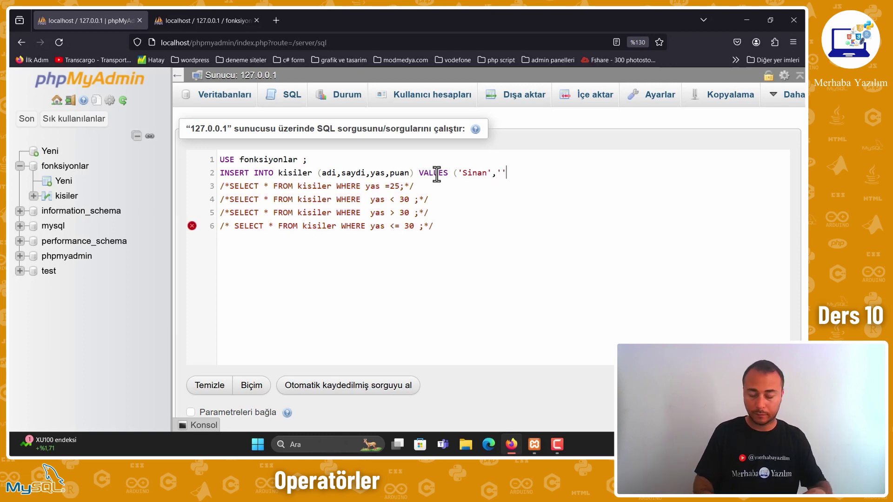
- Add the surname, yas 30 and puan 60, then run the INSERT to add row id 7
{"action": "key", "text": "Left"}
{"action": "key", "text": "Caps_Lock"}
{"action": "type", "text": "G"}
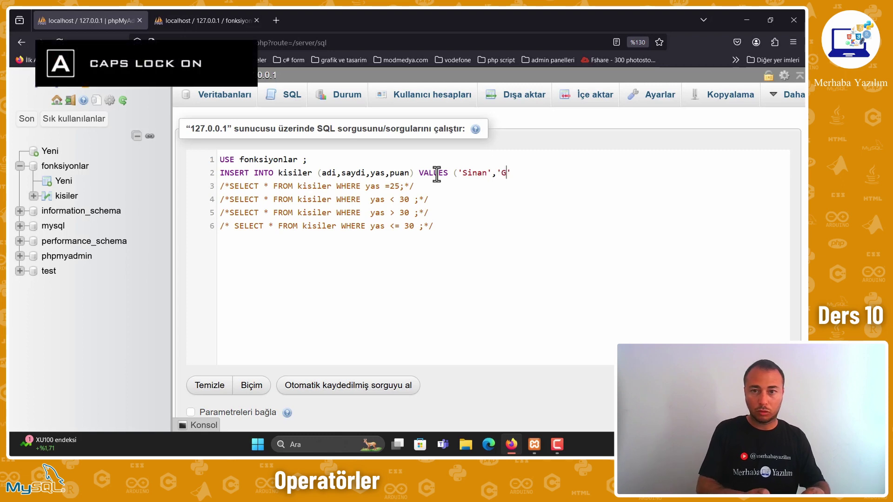
{"action": "key", "text": "Caps_Lock"}
{"action": "type", "text": "ümüş"}
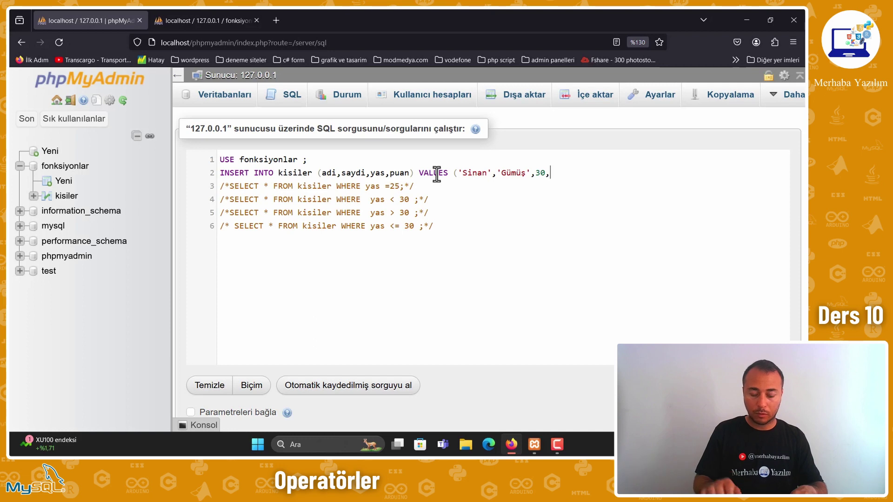
{"action": "type", "text": "6"}
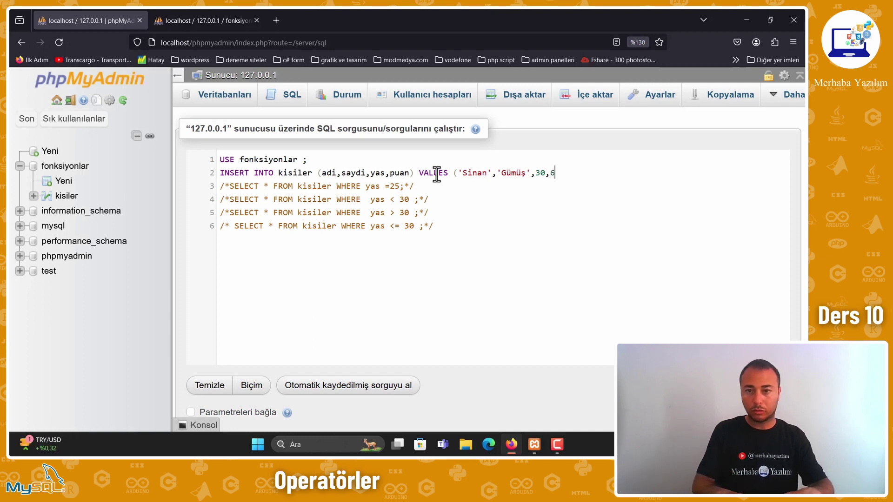
{"action": "type", "text": "0);"}
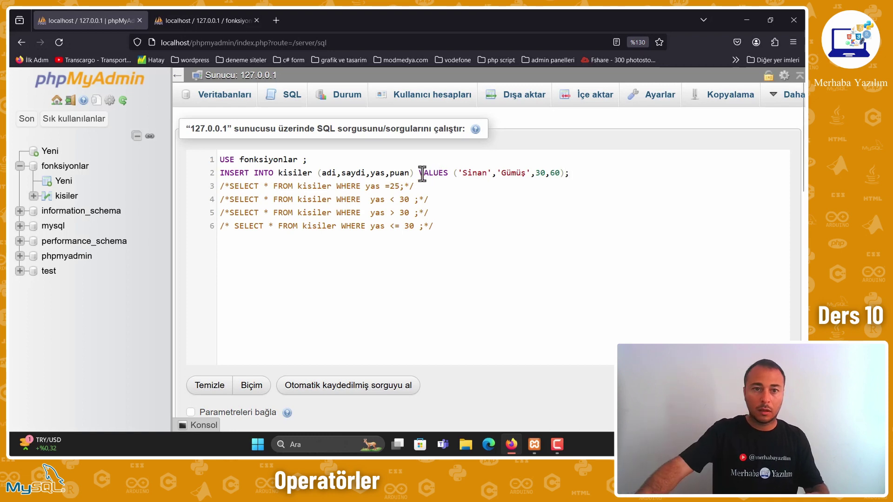
{"action": "scroll", "coordinate": [326, 209], "scroll_direction": "down", "scroll_amount": 3}
{"action": "left_click", "coordinate": [367, 338]}
{"action": "left_click", "coordinate": [370, 342]}
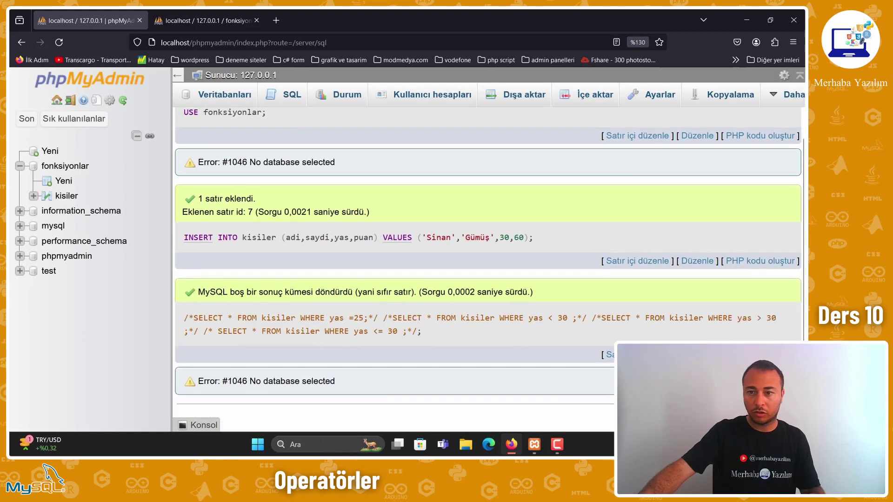
{"action": "scroll", "coordinate": [618, 334], "scroll_direction": "up", "scroll_amount": 3}
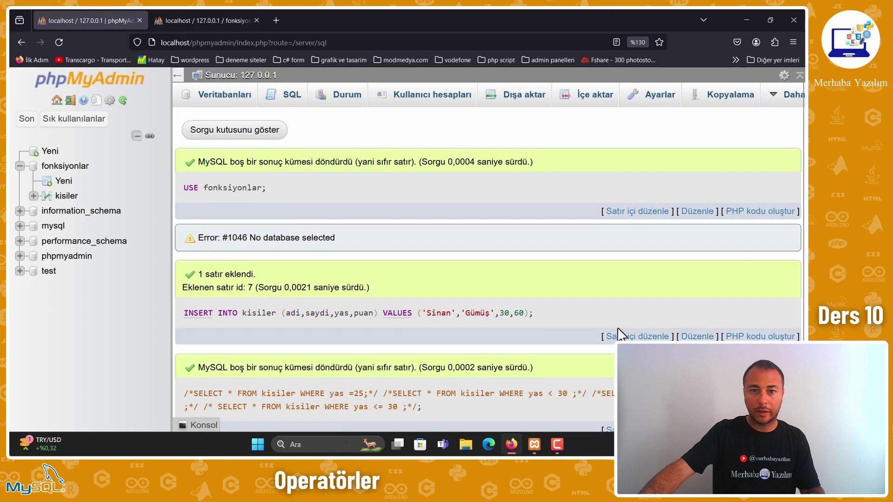
- Add a new line 7 reading SELECT *FROM kisiler; to the script
{"action": "left_click", "coordinate": [275, 134]}
{"action": "key", "text": "Return"}
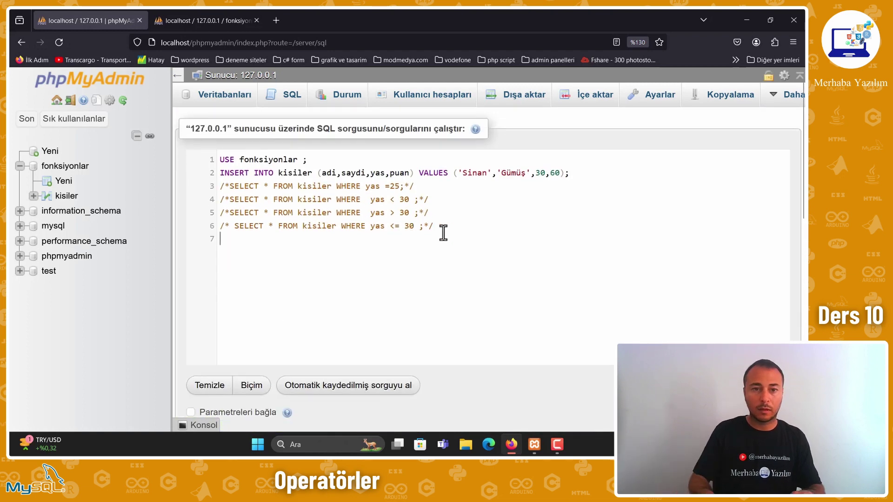
{"action": "type", "text": "sele"}
{"action": "key", "text": "Return"}
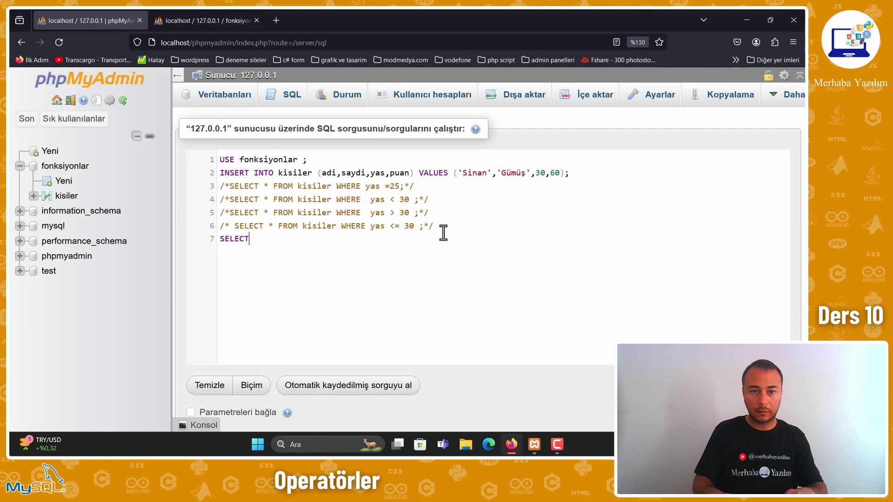
{"action": "key", "text": "Caps_Lock"}
{"action": "type", "text": " *F"}
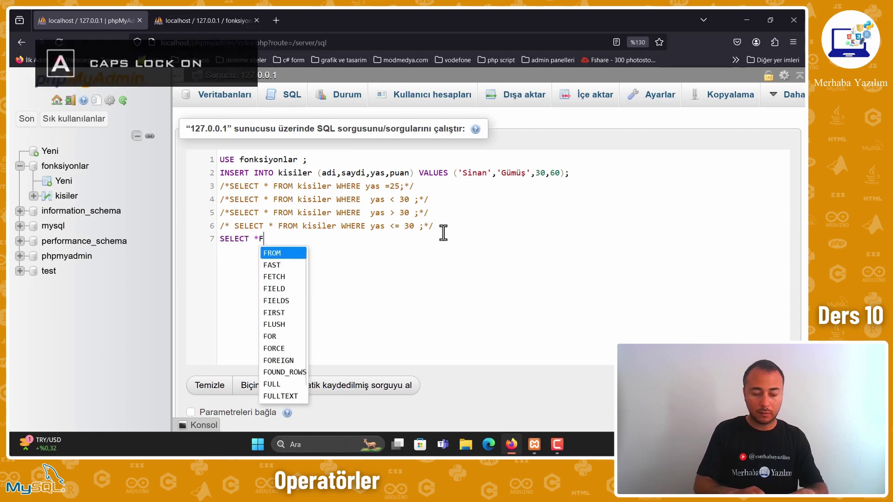
{"action": "type", "text": "ROM"}
{"action": "key", "text": "Caps_Lock"}
{"action": "type", "text": " k"}
{"action": "key", "text": "Caps_Lock"}
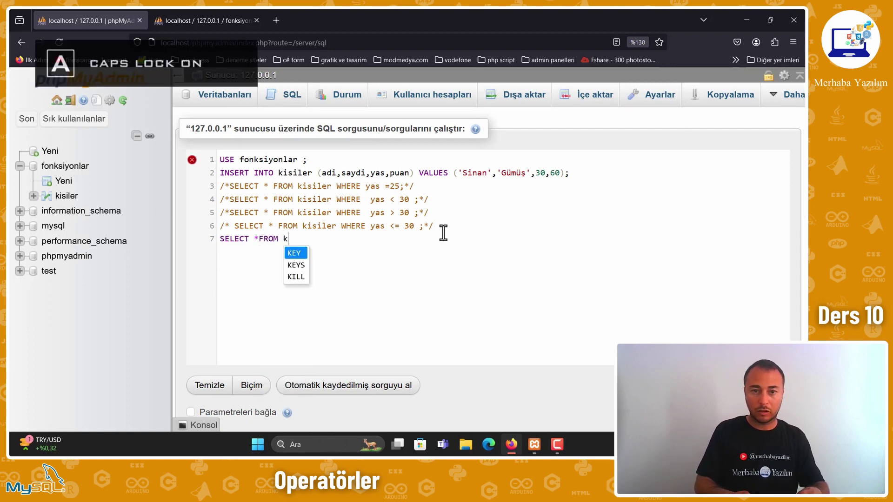
{"action": "type", "text": "isi"}
{"action": "key", "text": "Caps_Lock"}
{"action": "key", "text": "BackSpace"}
{"action": "key", "text": "BackSpace"}
{"action": "key", "text": "BackSpace"}
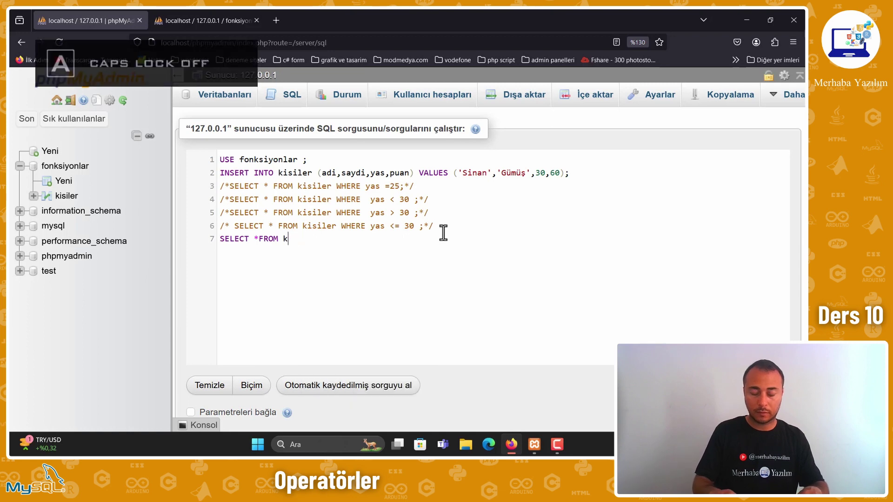
{"action": "type", "text": "isiler"}
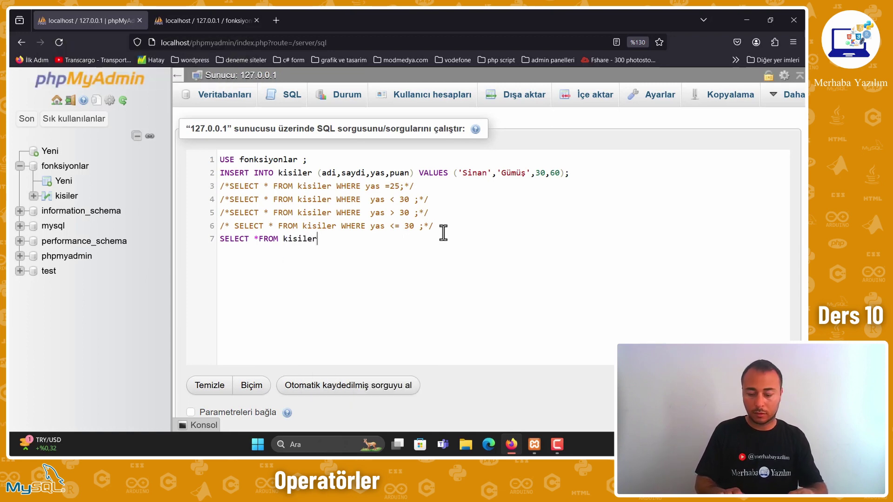
{"action": "type", "text": ";"}
- Run the script, re-inserting the person as id 8 and listing all eight rows
{"action": "key", "text": "ctrl+Return"}
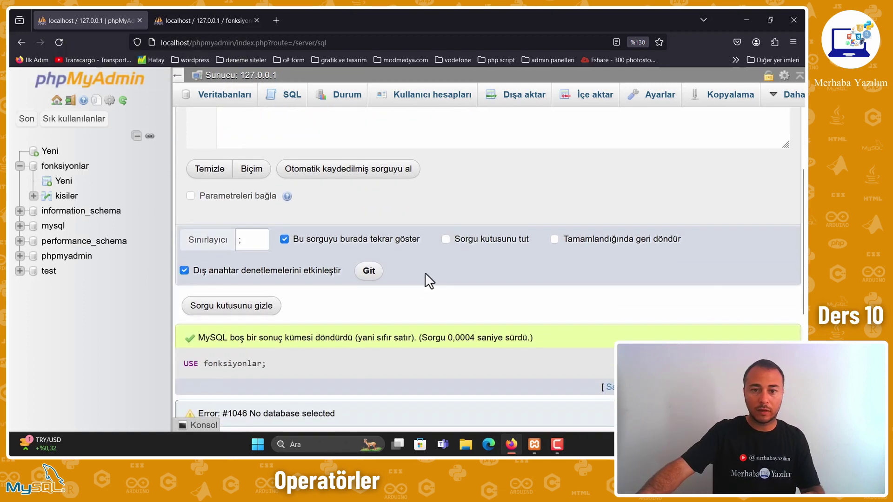
{"action": "left_click", "coordinate": [381, 272]}
{"action": "scroll", "coordinate": [384, 283], "scroll_direction": "down", "scroll_amount": 8}
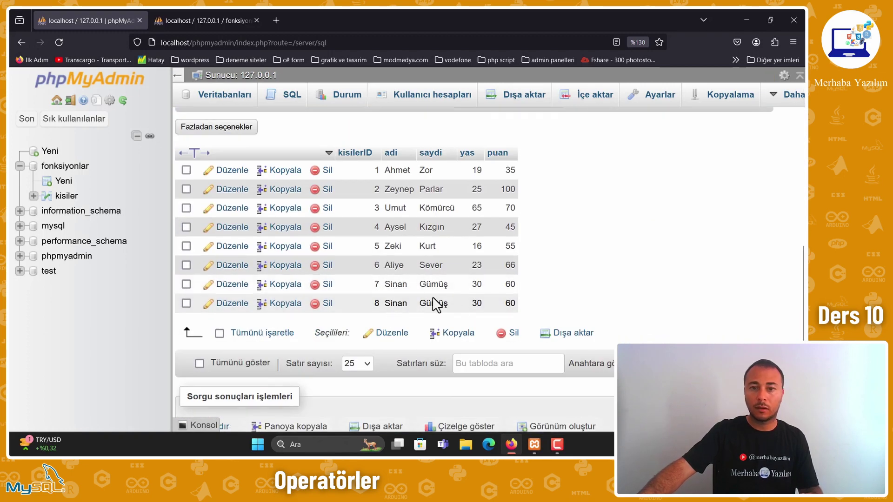
{"action": "scroll", "coordinate": [375, 274], "scroll_direction": "up", "scroll_amount": 10}
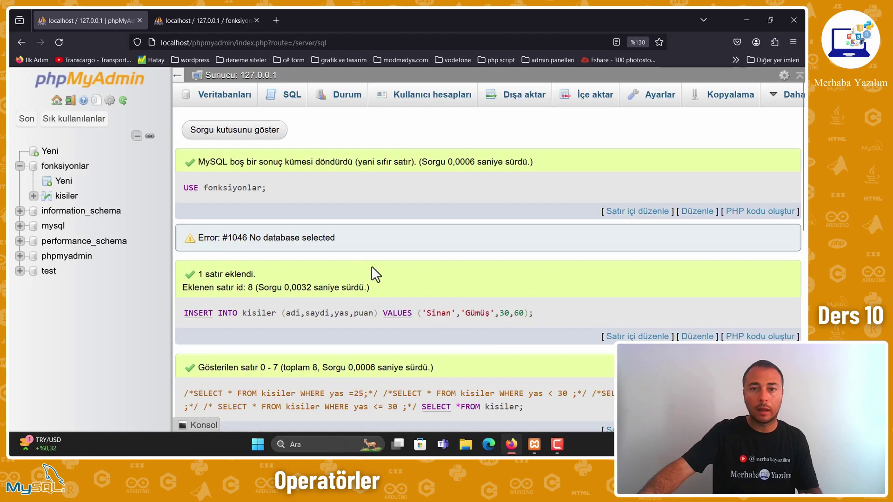
- Comment out the INSERT line with /* */ and run the queries
{"action": "left_click", "coordinate": [258, 134]}
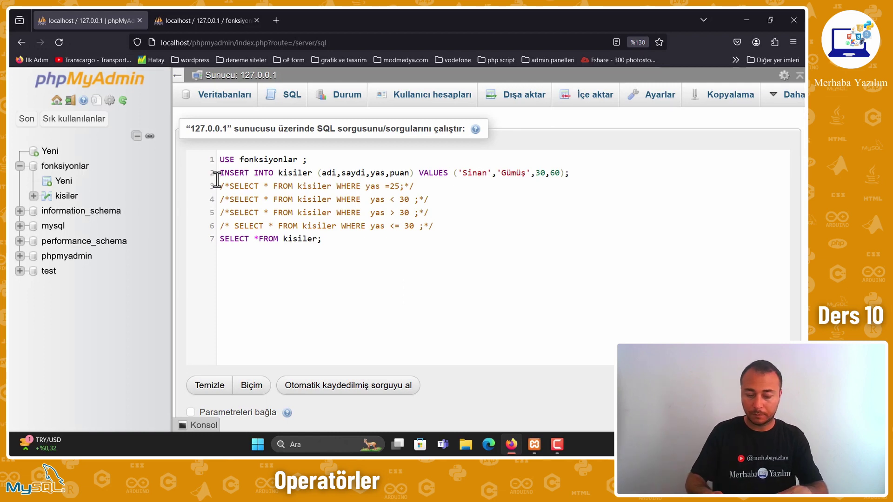
{"action": "type", "text": "/*"}
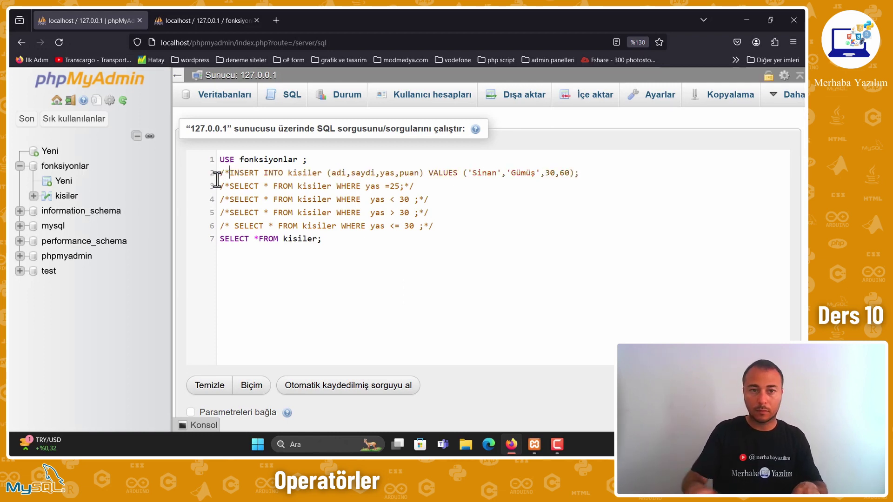
{"action": "left_click", "coordinate": [621, 173]}
{"action": "type", "text": "*"}
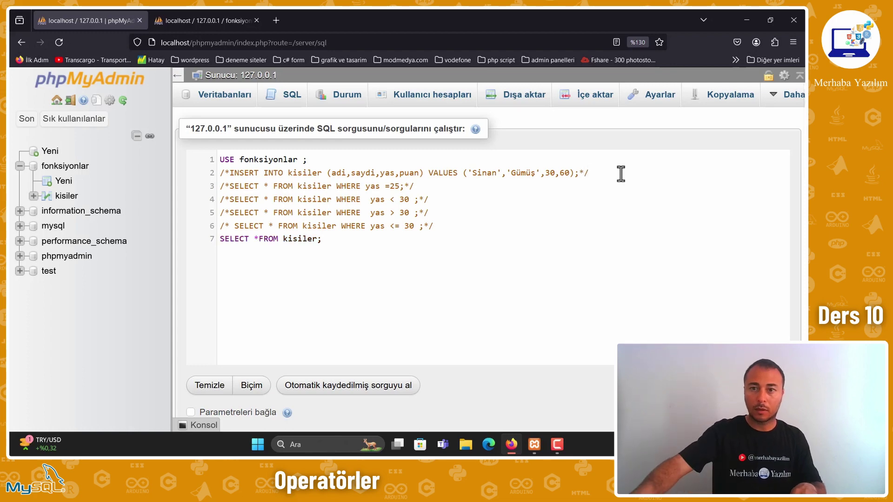
{"action": "scroll", "coordinate": [586, 203], "scroll_direction": "down", "scroll_amount": 2}
{"action": "key", "text": "ctrl+Return"}
{"action": "scroll", "coordinate": [538, 213], "scroll_direction": "down", "scroll_amount": 5}
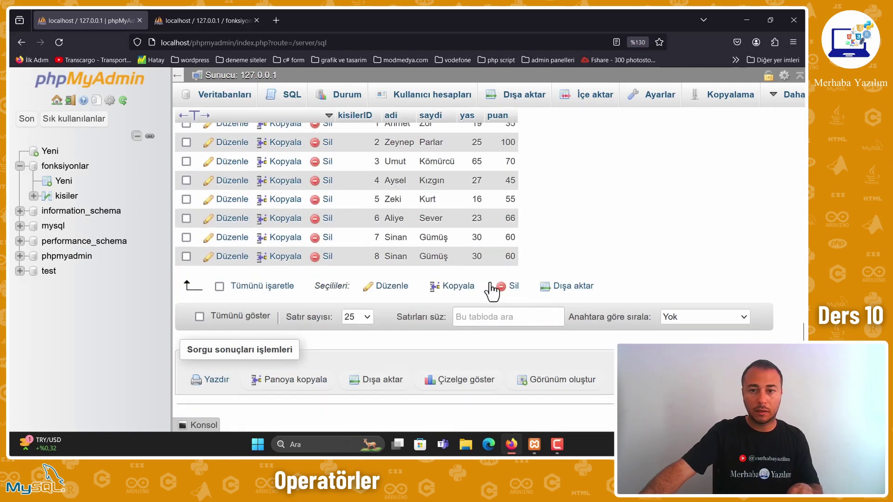
- Delete the duplicate eighth row from the results and confirm
{"action": "left_click", "coordinate": [327, 256]}
{"action": "left_click", "coordinate": [418, 285]}
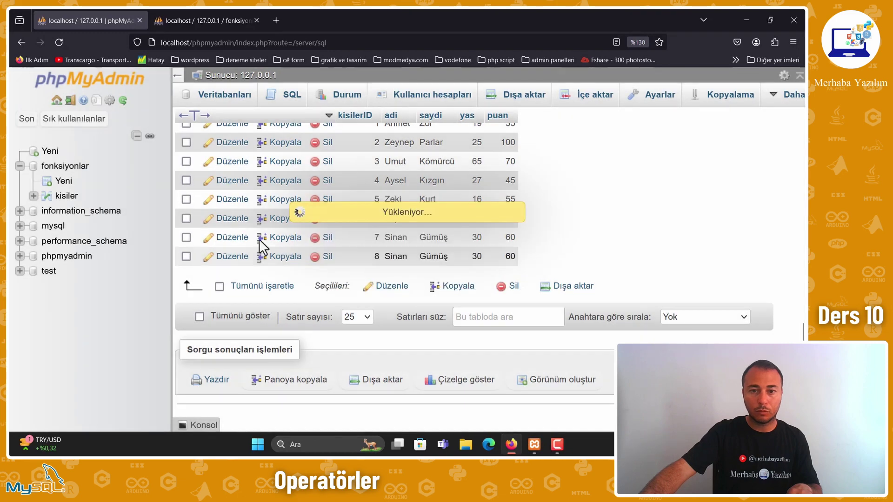
{"action": "scroll", "coordinate": [577, 263], "scroll_direction": "up", "scroll_amount": 4}
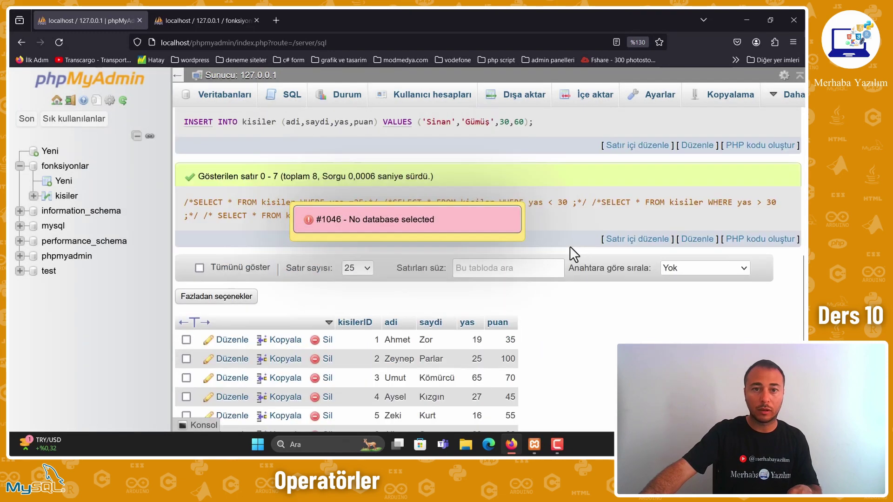
{"action": "scroll", "coordinate": [571, 246], "scroll_direction": "up", "scroll_amount": 4}
{"action": "scroll", "coordinate": [554, 286], "scroll_direction": "up", "scroll_amount": 3}
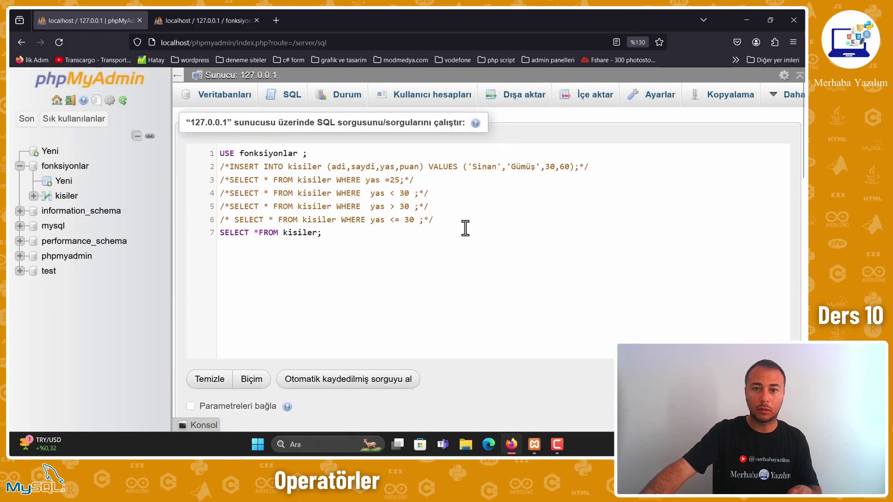
- Rerun the query to list the kisiler rows, then reopen the SQL editor
{"action": "left_click", "coordinate": [364, 237]}
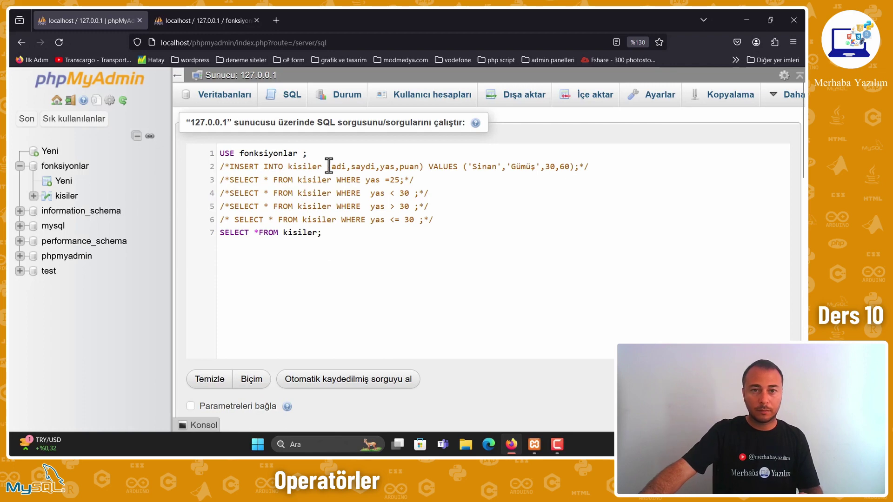
{"action": "scroll", "coordinate": [406, 280], "scroll_direction": "down", "scroll_amount": 3}
{"action": "left_click", "coordinate": [374, 339]}
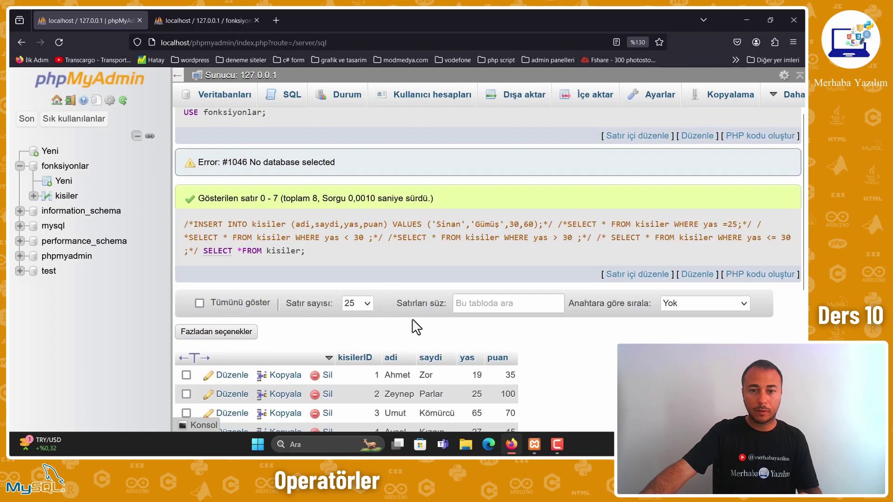
{"action": "scroll", "coordinate": [433, 307], "scroll_direction": "down", "scroll_amount": 5}
{"action": "scroll", "coordinate": [484, 274], "scroll_direction": "up", "scroll_amount": 3}
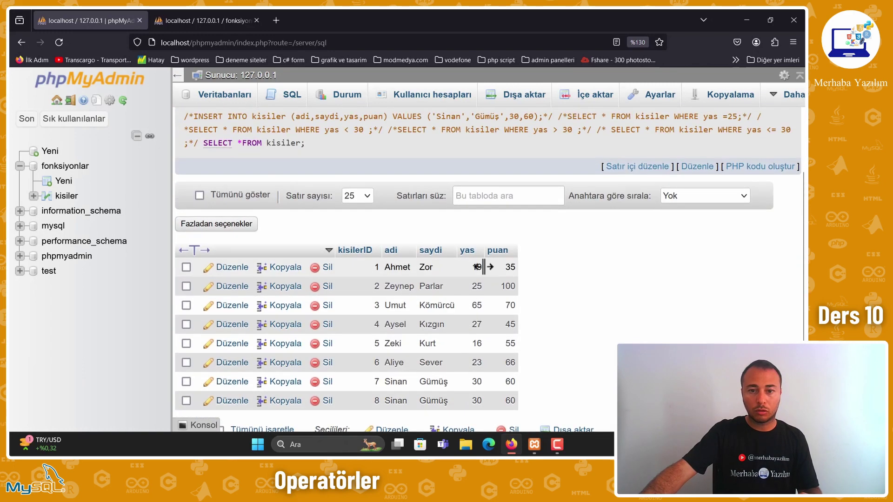
{"action": "scroll", "coordinate": [482, 277], "scroll_direction": "down", "scroll_amount": 3}
{"action": "scroll", "coordinate": [479, 274], "scroll_direction": "up", "scroll_amount": 3}
{"action": "scroll", "coordinate": [479, 269], "scroll_direction": "up", "scroll_amount": 3}
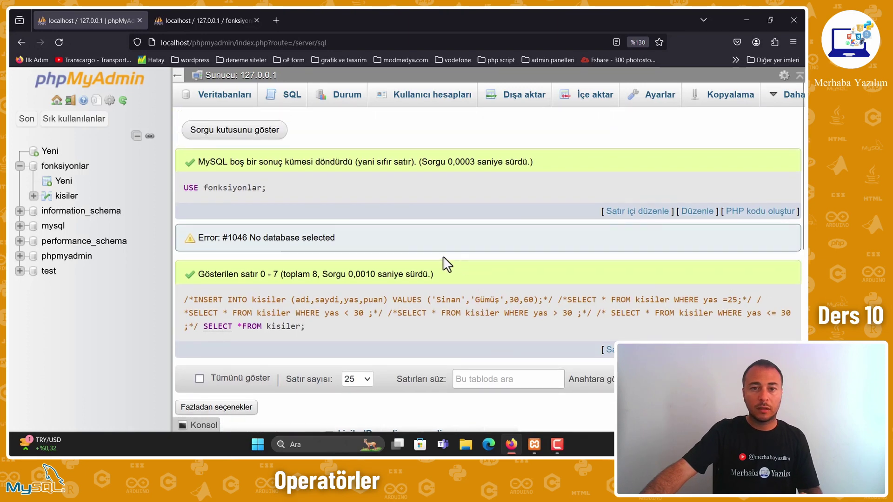
{"action": "left_click", "coordinate": [259, 134]}
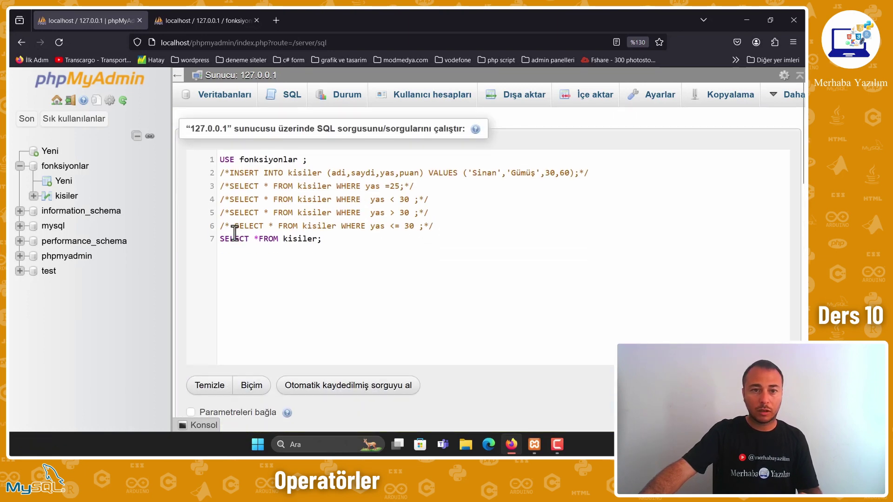
- Wrap line 7 in /* */ and remove the comment opener from the yas <= 30 line 6
{"action": "left_click", "coordinate": [319, 240]}
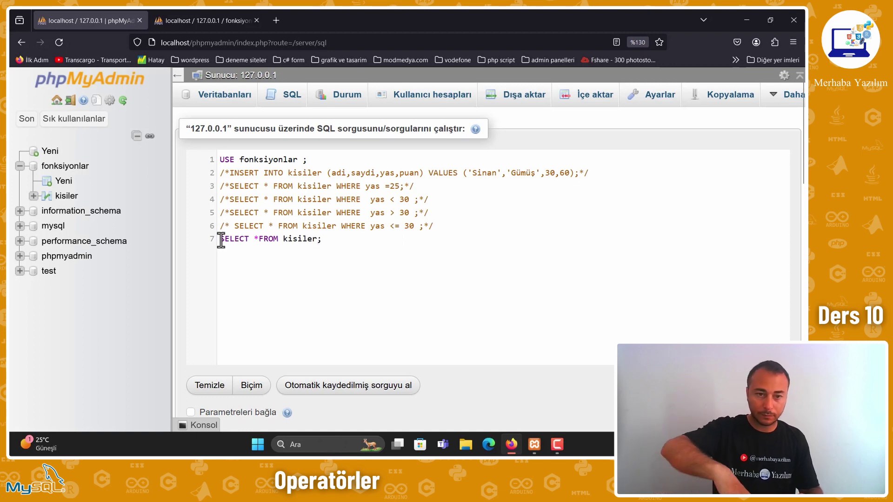
{"action": "type", "text": "/*"}
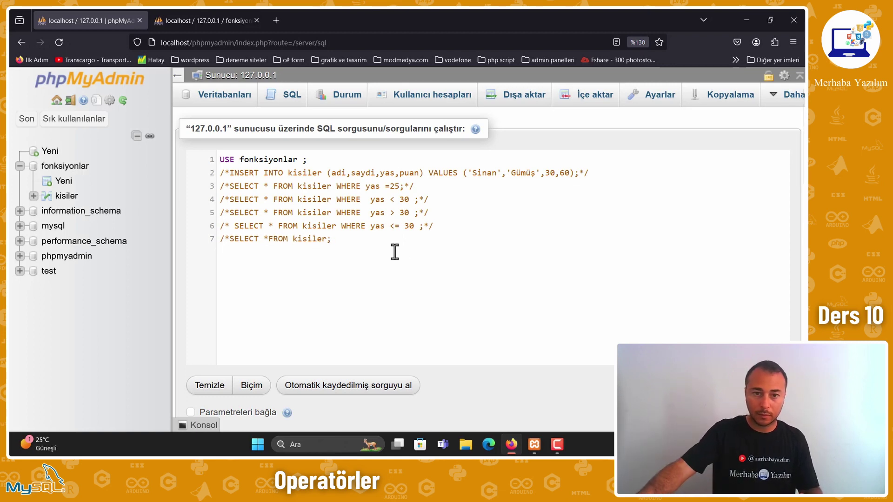
{"action": "left_click", "coordinate": [400, 246]}
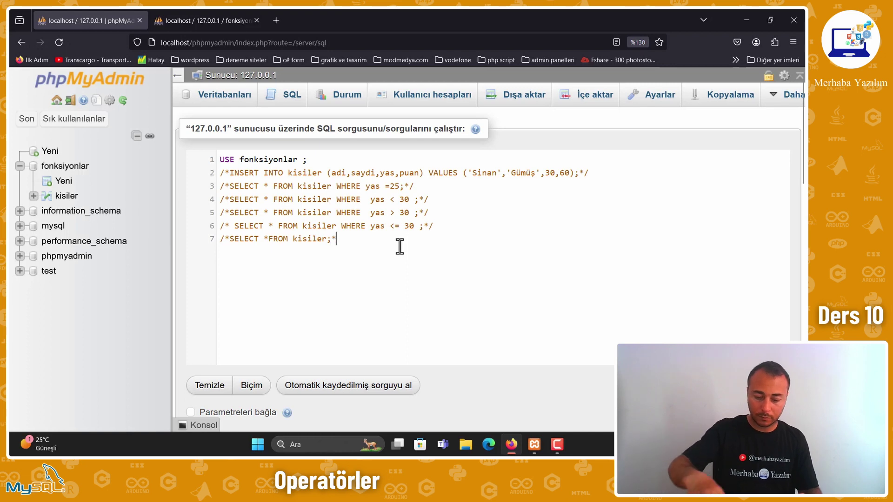
{"action": "type", "text": "*/"}
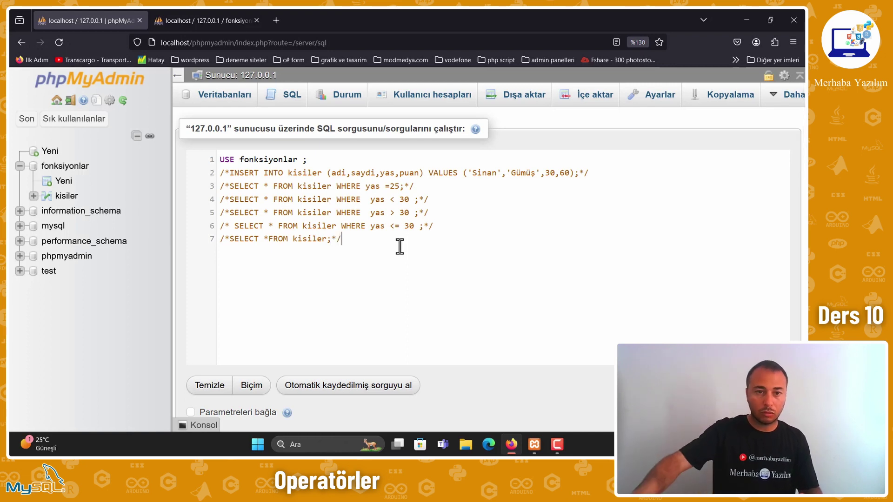
{"action": "left_click_drag", "start_coordinate": [234, 226], "coordinate": [205, 230]}
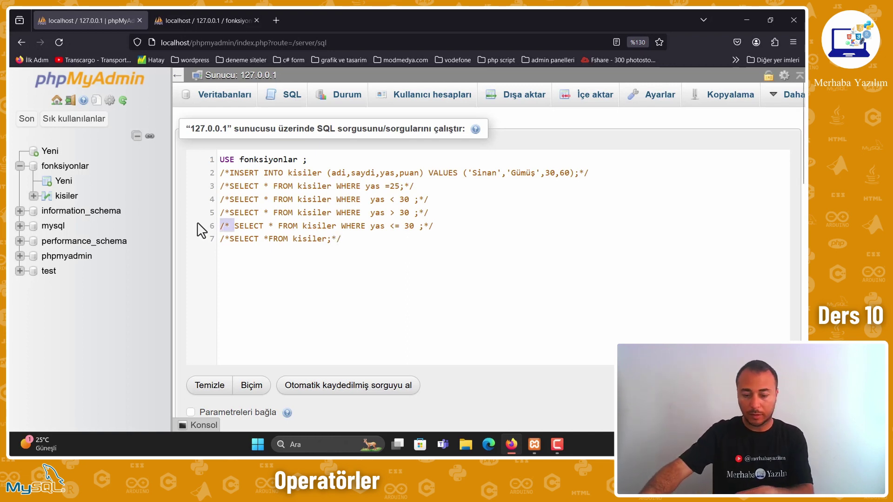
{"action": "key", "text": "BackSpace"}
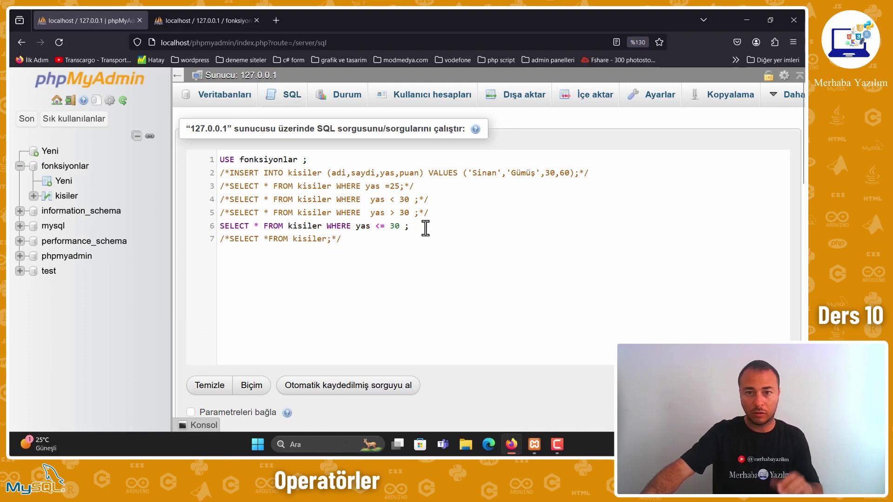
- Run the yas <= 30 query, returning seven rows including both 30-year-olds, then reopen the editor
{"action": "scroll", "coordinate": [424, 213], "scroll_direction": "down", "scroll_amount": 3}
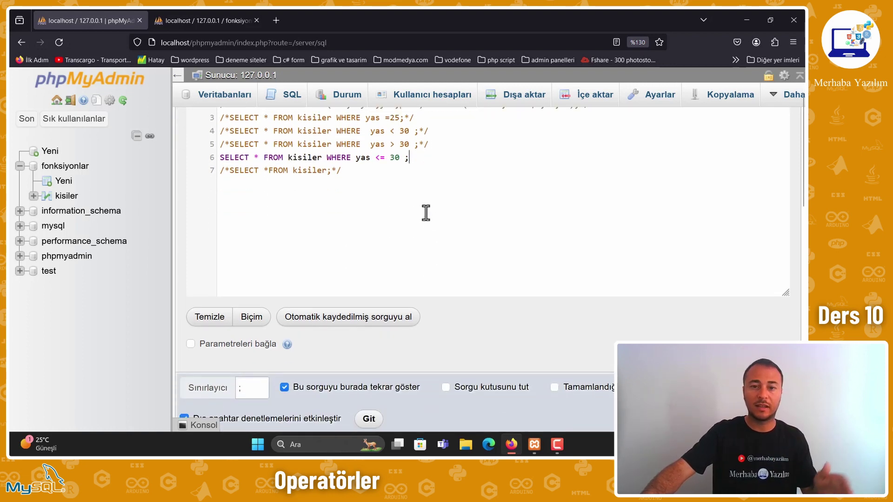
{"action": "scroll", "coordinate": [414, 227], "scroll_direction": "down", "scroll_amount": 3}
{"action": "left_click", "coordinate": [369, 343]}
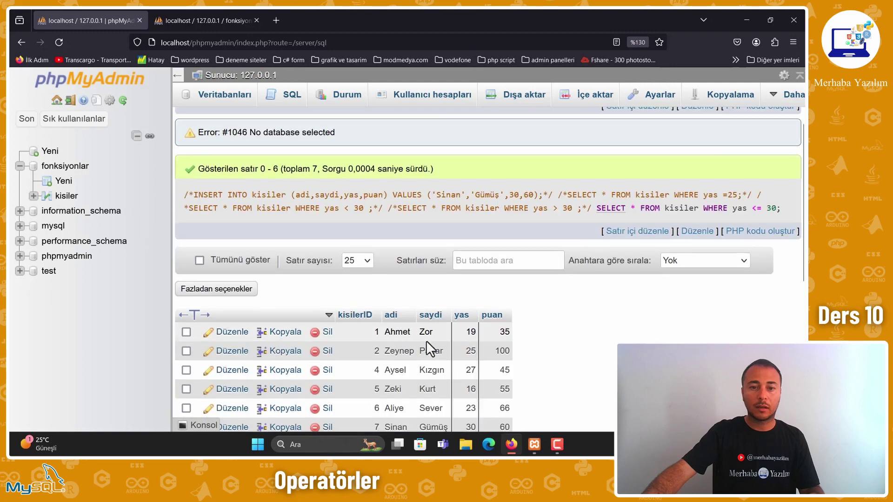
{"action": "scroll", "coordinate": [446, 330], "scroll_direction": "down", "scroll_amount": 5}
{"action": "scroll", "coordinate": [461, 326], "scroll_direction": "up", "scroll_amount": 2}
{"action": "scroll", "coordinate": [467, 321], "scroll_direction": "up", "scroll_amount": 2}
{"action": "scroll", "coordinate": [467, 321], "scroll_direction": "down", "scroll_amount": 3}
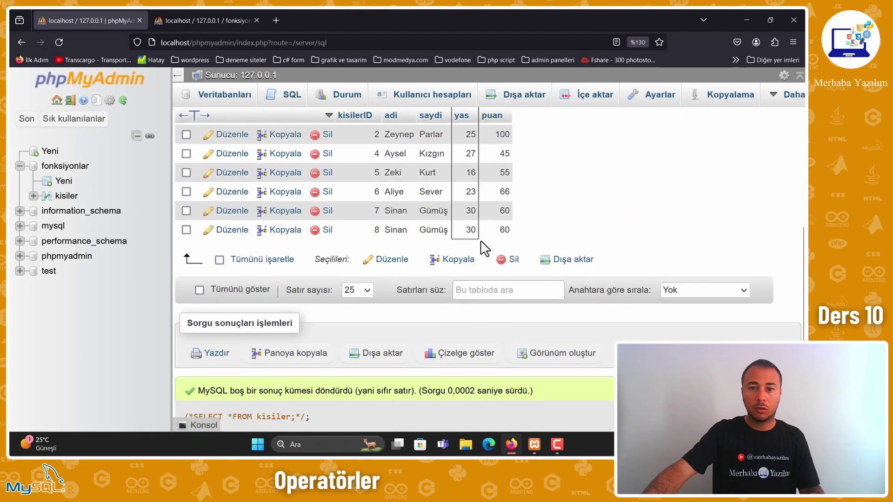
{"action": "scroll", "coordinate": [467, 216], "scroll_direction": "up", "scroll_amount": 2}
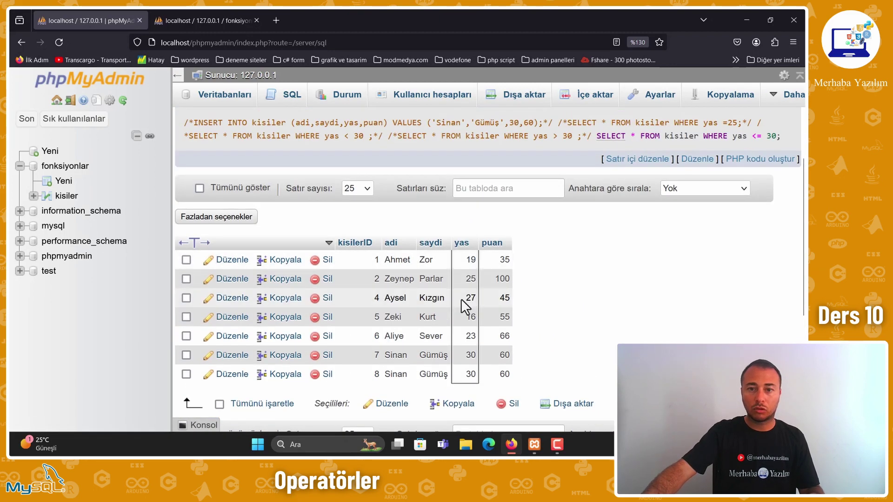
{"action": "scroll", "coordinate": [463, 325], "scroll_direction": "up", "scroll_amount": 2}
{"action": "scroll", "coordinate": [462, 324], "scroll_direction": "up", "scroll_amount": 3}
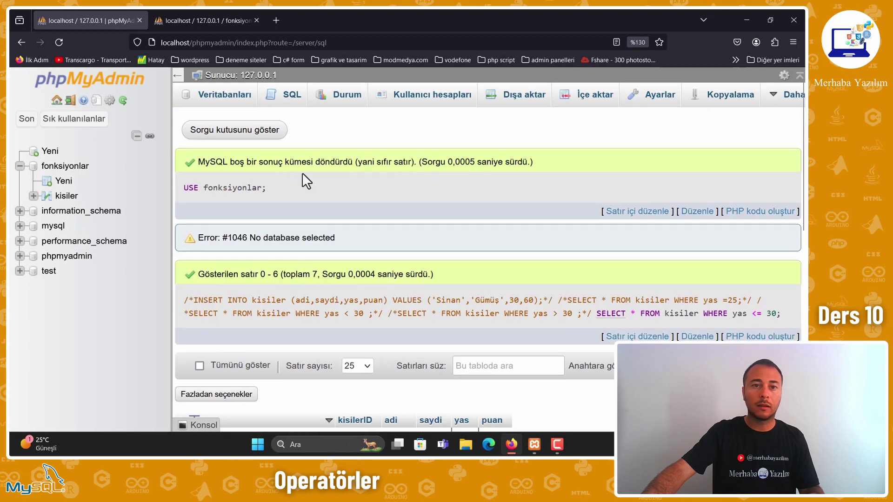
{"action": "left_click", "coordinate": [265, 131]}
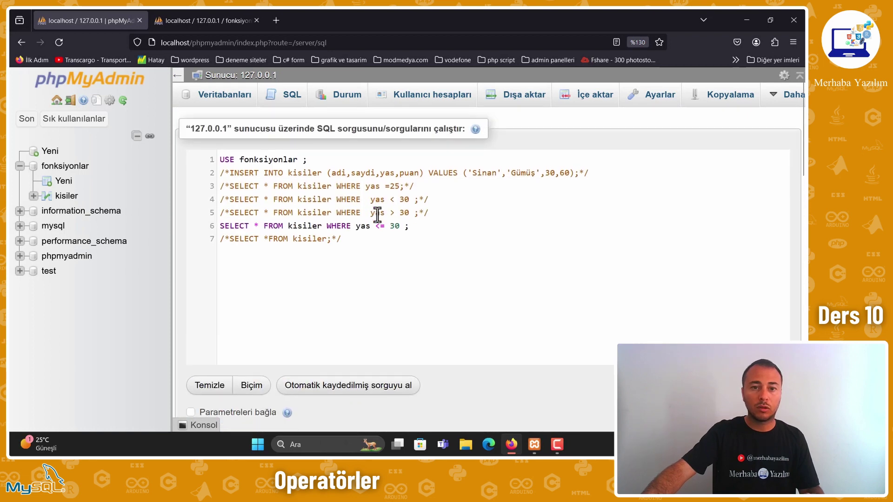
- Wrap the yas <= 30 line 6 in /**/ and add an empty line 8 below line 7
{"action": "left_click", "coordinate": [220, 226]}
{"action": "type", "text": "/"}
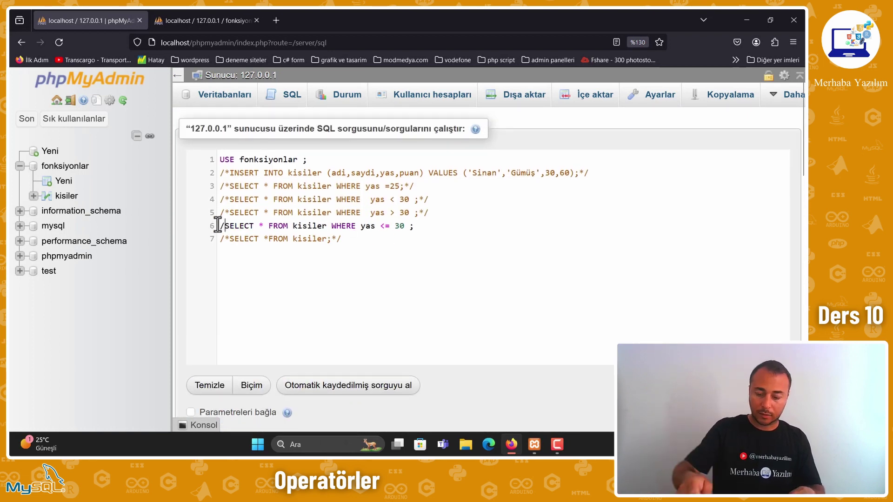
{"action": "type", "text": "*"}
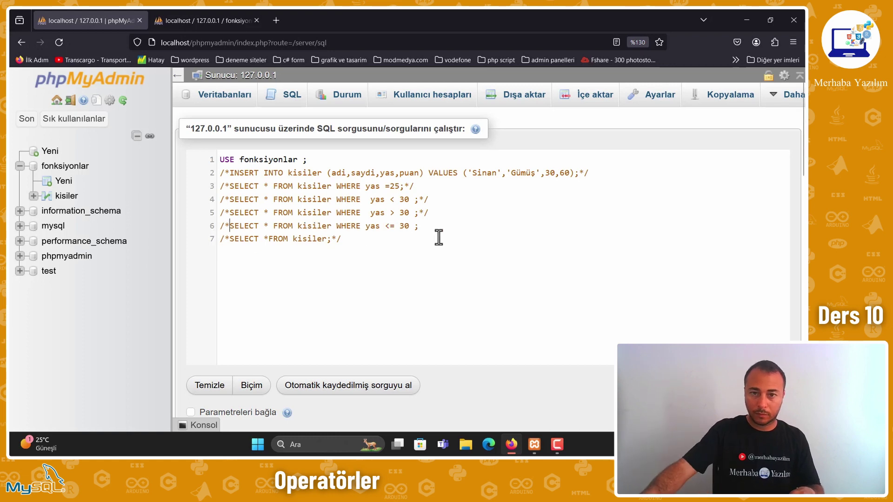
{"action": "type", "text": "*/"}
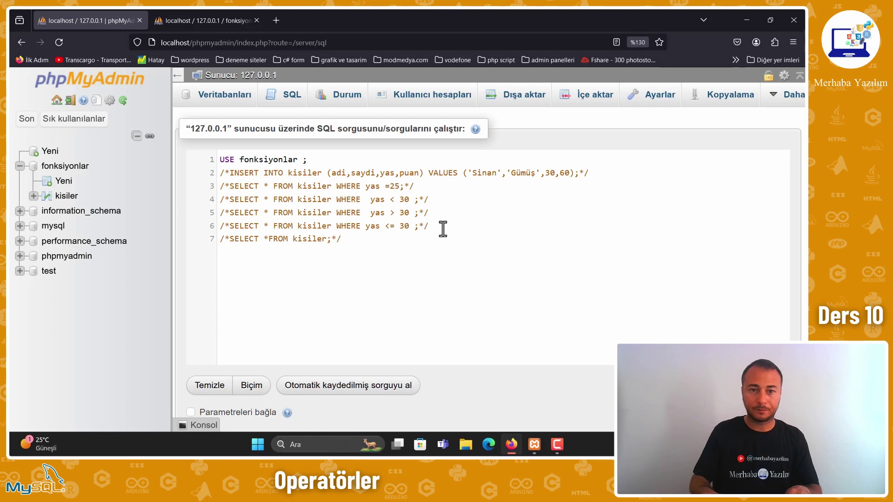
{"action": "left_click", "coordinate": [348, 240]}
{"action": "key", "text": "Return"}
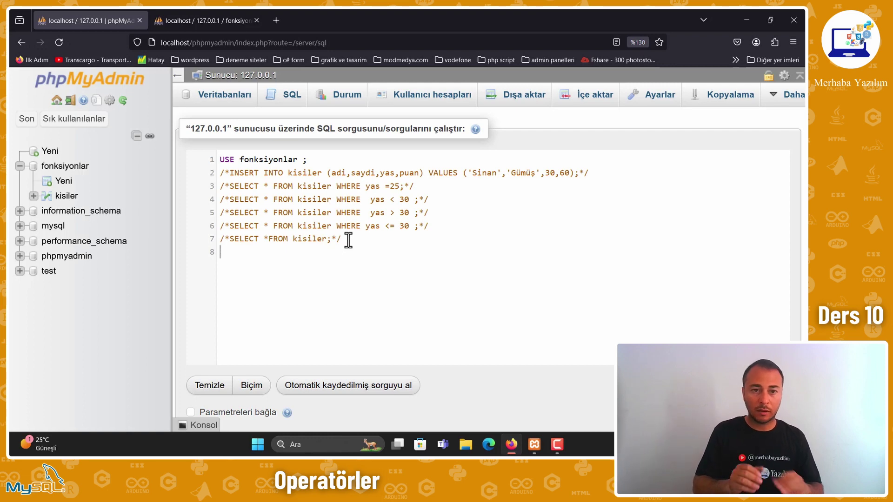
- Write SELECT * FROM kisiler WHERE yas <> 30 on line 8 and run it
{"action": "key", "text": "Caps_Lock"}
{"action": "type", "text": "S"}
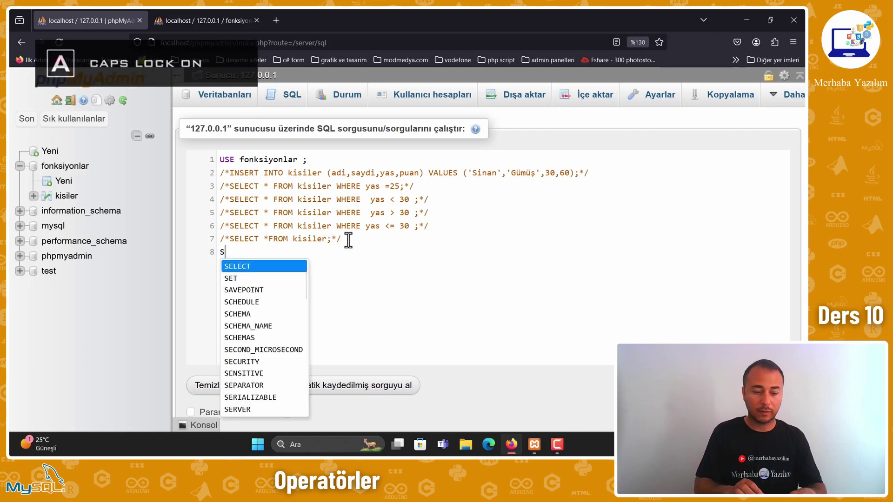
{"action": "type", "text": "ELECT * "}
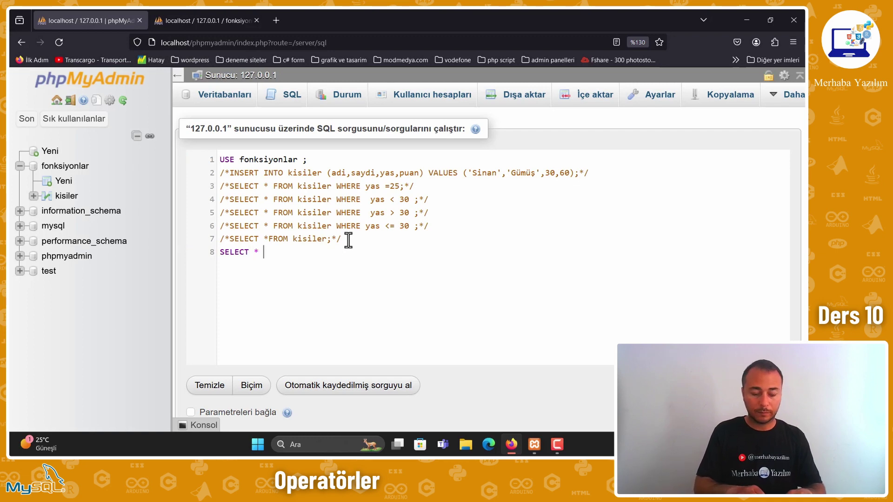
{"action": "type", "text": "FROM"}
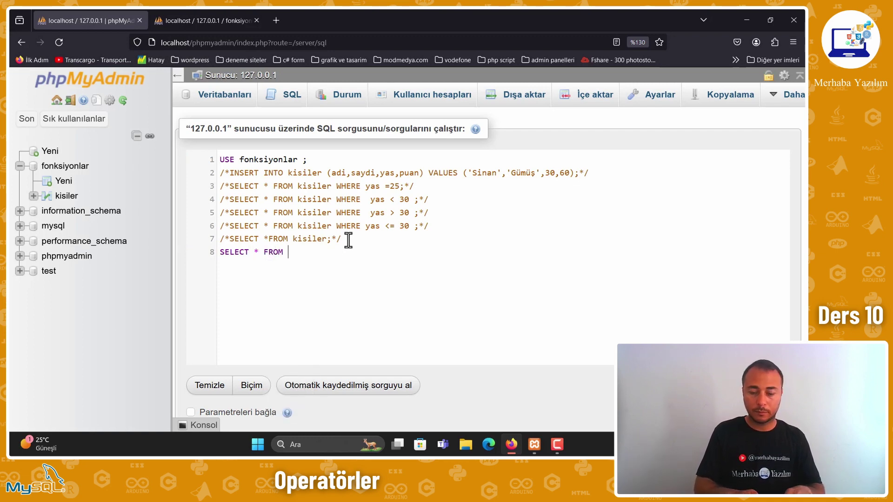
{"action": "key", "text": "Caps_Lock"}
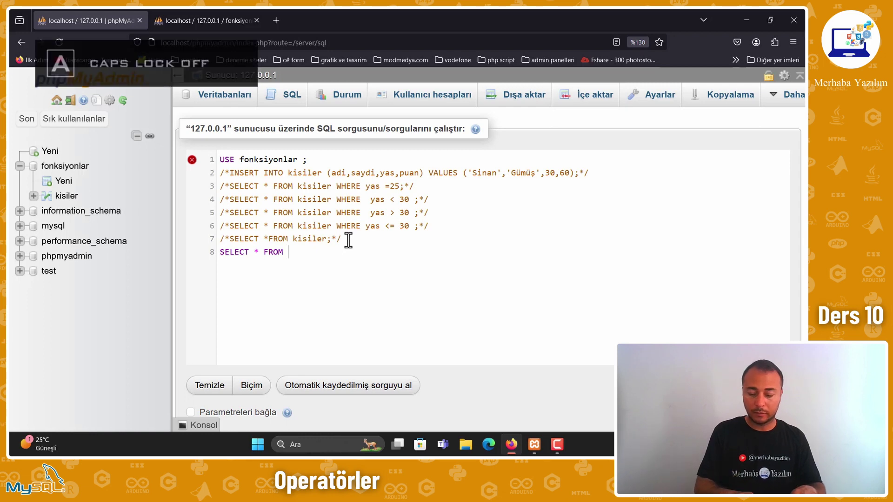
{"action": "type", "text": "kia"}
{"action": "key", "text": "BackSpace"}
{"action": "key", "text": "BackSpace"}
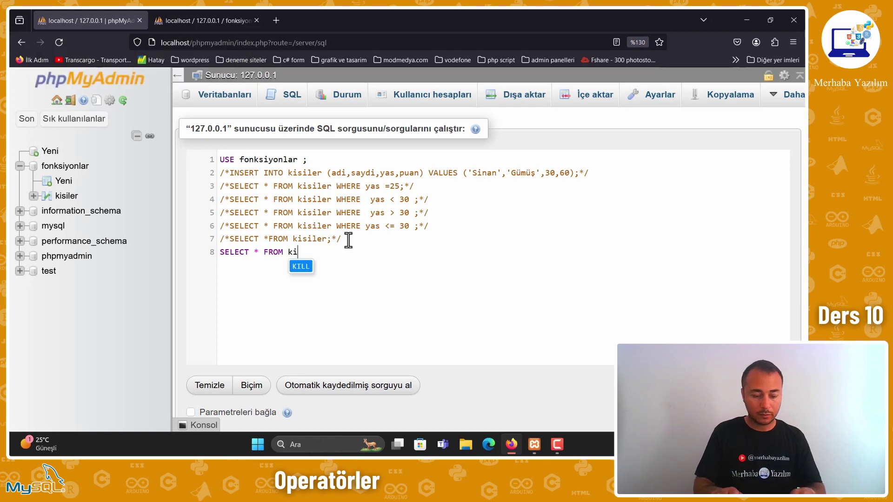
{"action": "type", "text": "siler"}
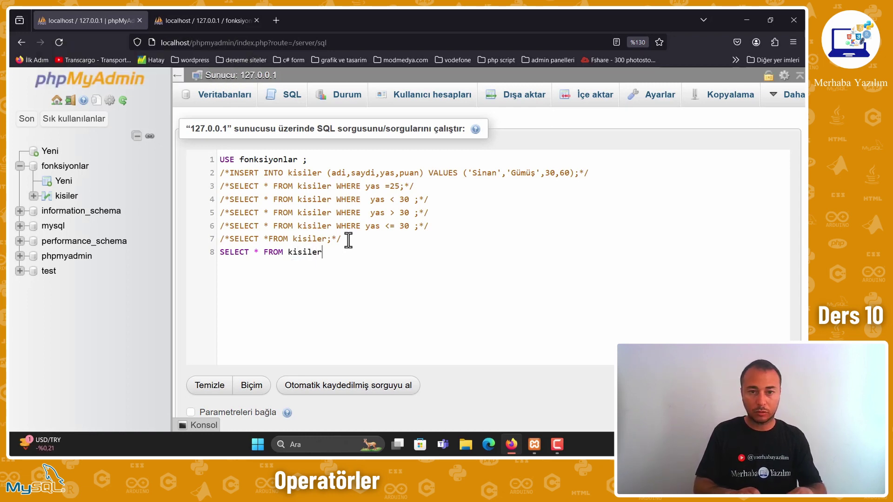
{"action": "key", "text": "Caps_Lock"}
{"action": "type", "text": " W"}
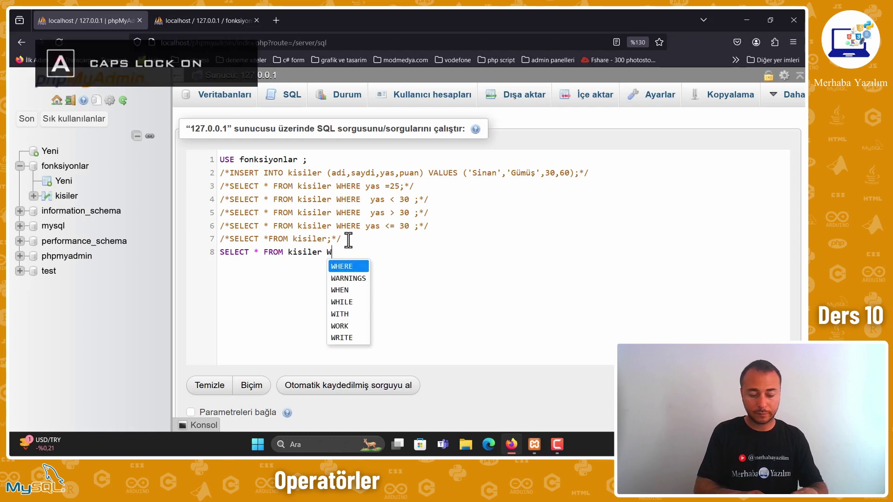
{"action": "type", "text": "HERE"}
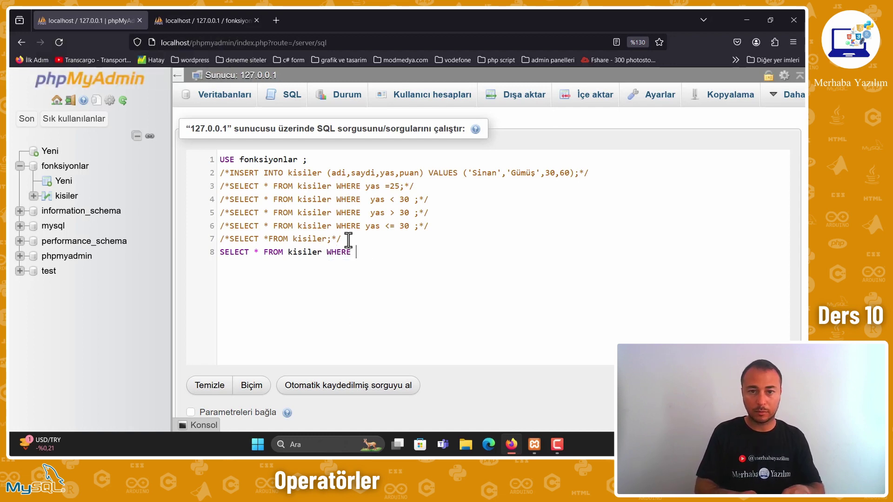
{"action": "key", "text": "Caps_Lock"}
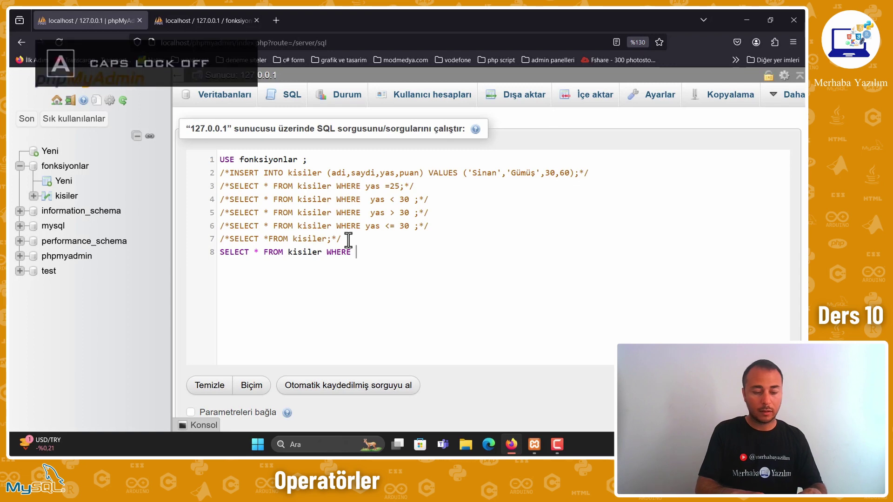
{"action": "type", "text": "<"}
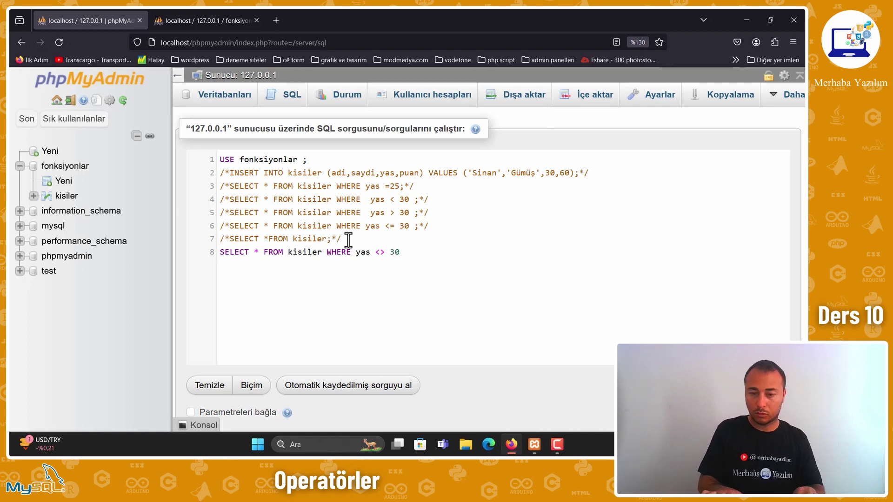
{"action": "key", "text": "ctrl+Return"}
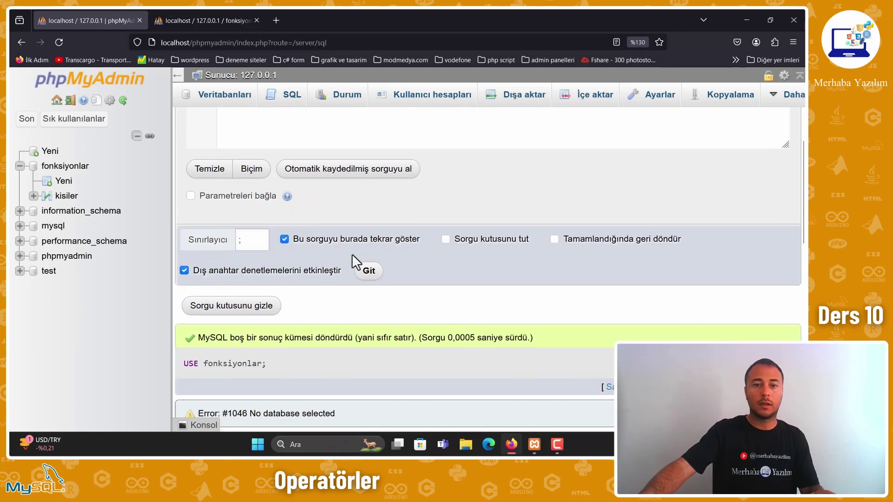
- Rerun the yas <> 30 query and highlight the six result rows, none aged 30
{"action": "left_click", "coordinate": [368, 272]}
{"action": "scroll", "coordinate": [372, 265], "scroll_direction": "down", "scroll_amount": 5}
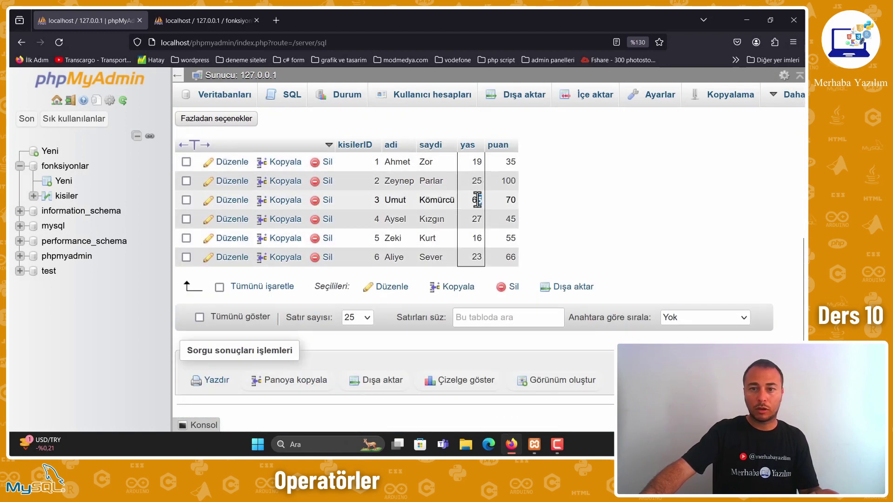
{"action": "left_click_drag", "start_coordinate": [475, 236], "coordinate": [483, 250]}
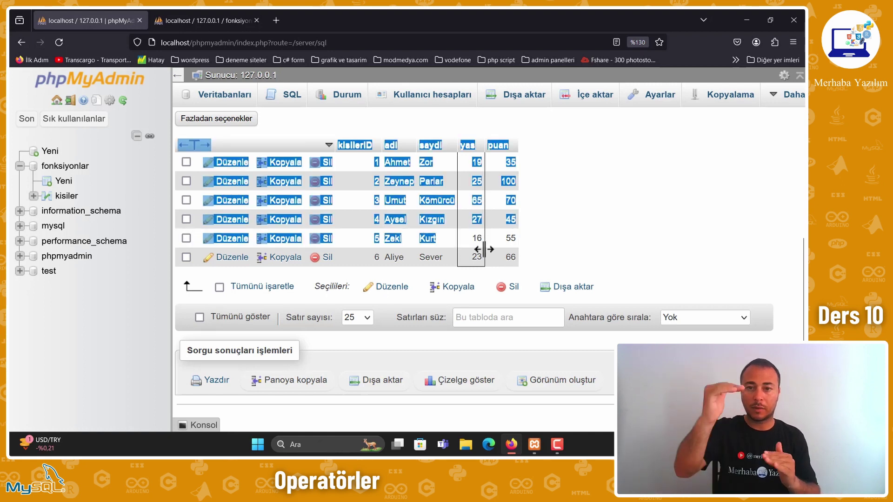
{"action": "left_click", "coordinate": [559, 238]}
{"action": "scroll", "coordinate": [562, 251], "scroll_direction": "up", "scroll_amount": 5}
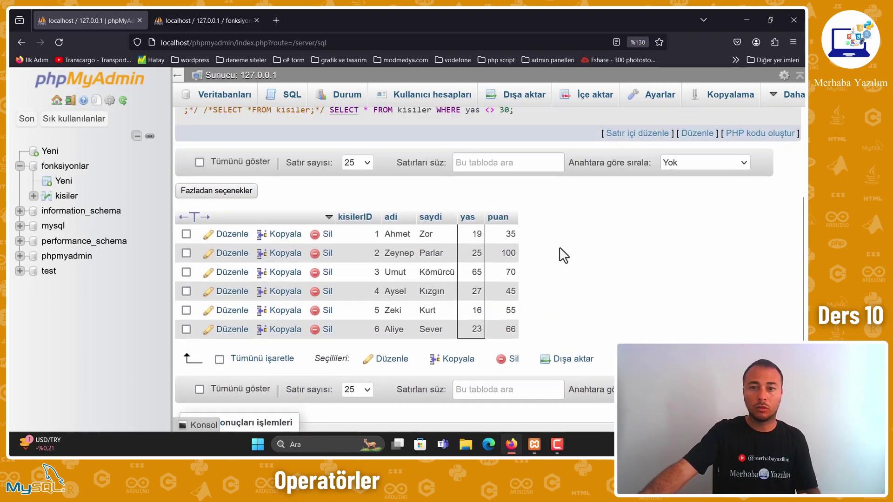
{"action": "scroll", "coordinate": [553, 272], "scroll_direction": "up", "scroll_amount": 2}
{"action": "scroll", "coordinate": [512, 298], "scroll_direction": "down", "scroll_amount": 5}
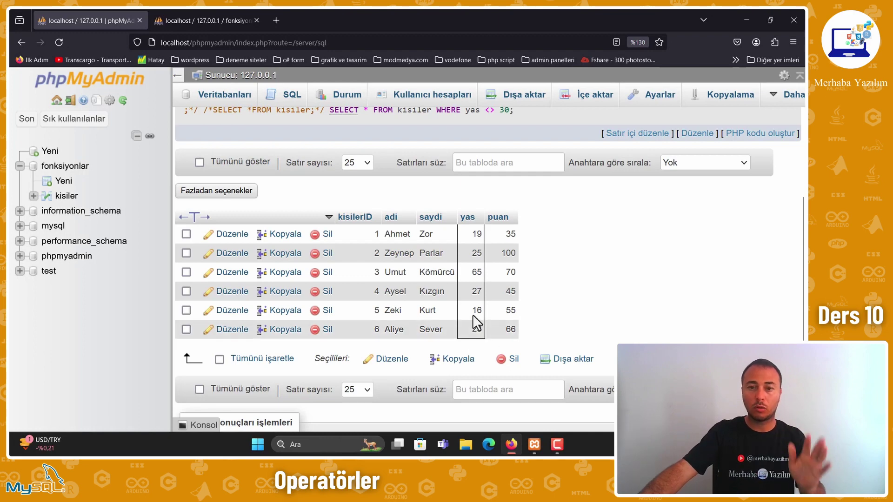
{"action": "scroll", "coordinate": [447, 298], "scroll_direction": "up", "scroll_amount": 5}
- In the reopened SQL editor, wrap line 8's yas <> 30 query in /* */ comment markers
{"action": "left_click", "coordinate": [248, 131]}
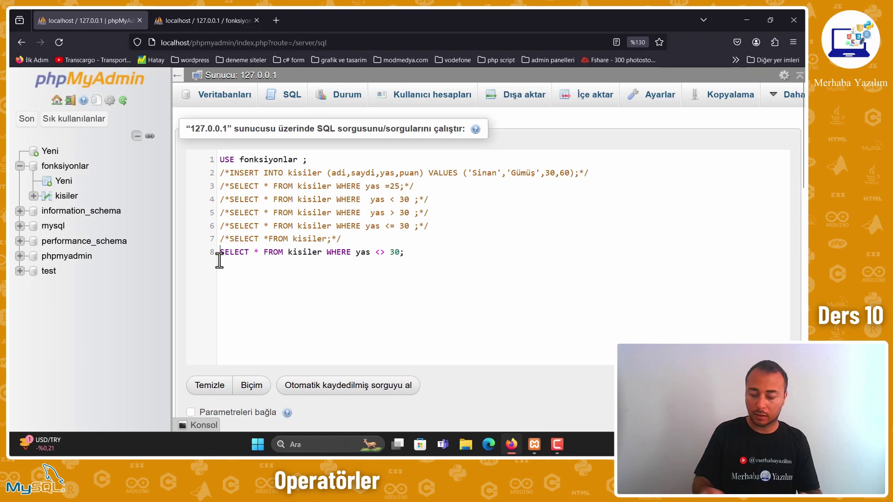
{"action": "type", "text": "/"}
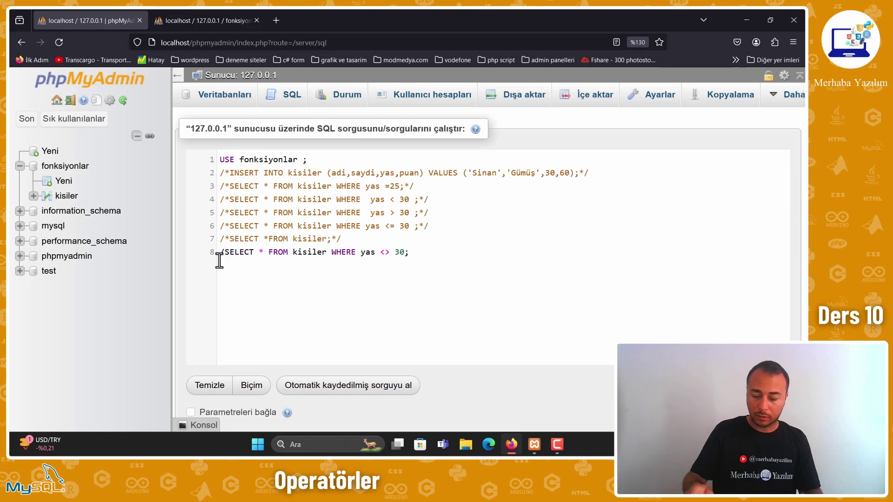
{"action": "type", "text": "*"}
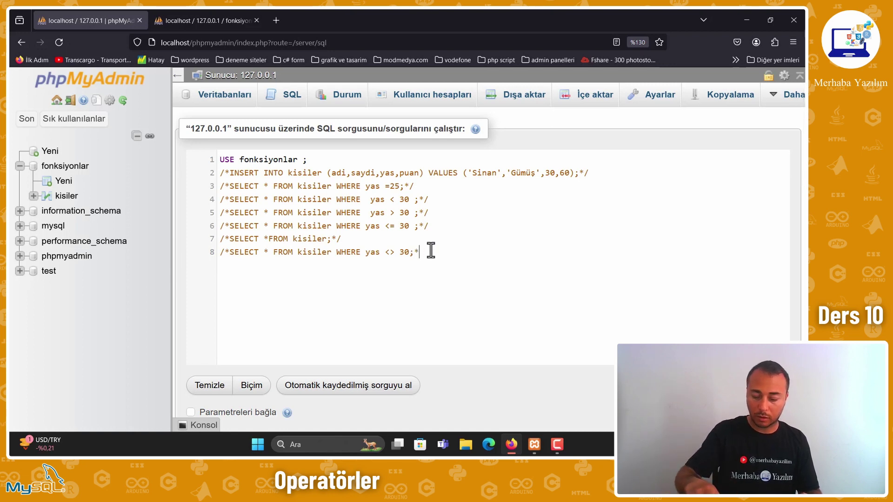
{"action": "type", "text": "/"}
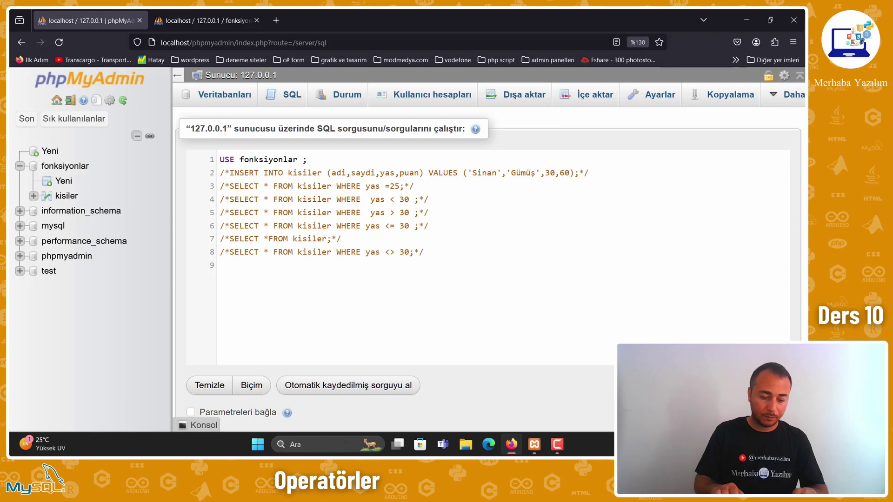
- Start line 9 with SELECT * FROM kisiler, using autocomplete for the keywords
{"action": "key", "text": "Caps_Lock"}
{"action": "type", "text": "S"}
{"action": "key", "text": "Return"}
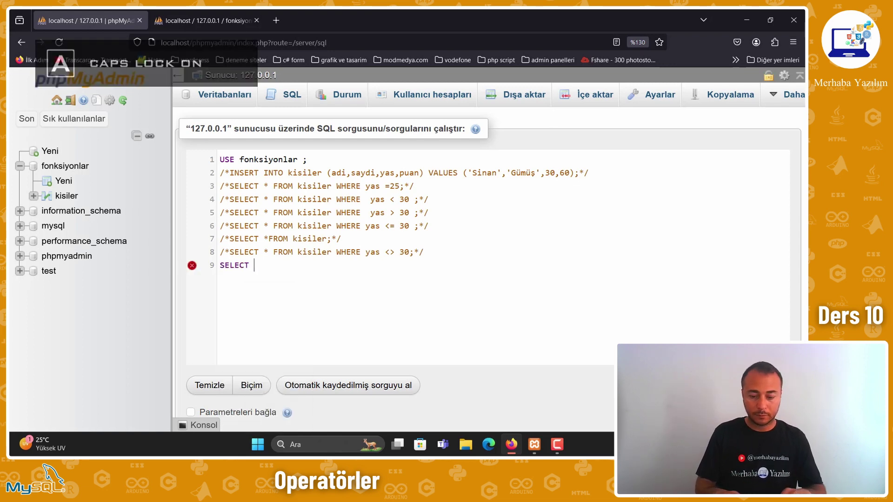
{"action": "type", "text": "* FR"}
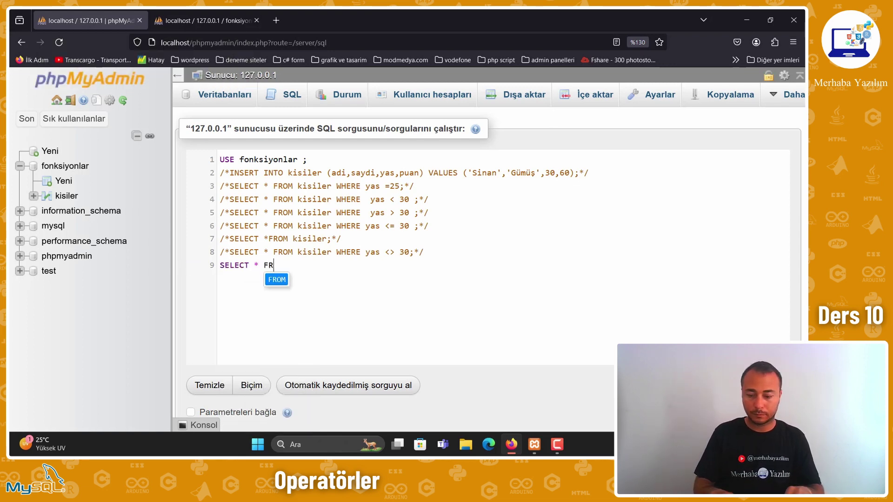
{"action": "key", "text": "Return"}
{"action": "key", "text": "Caps_Lock"}
{"action": "type", "text": "ki"}
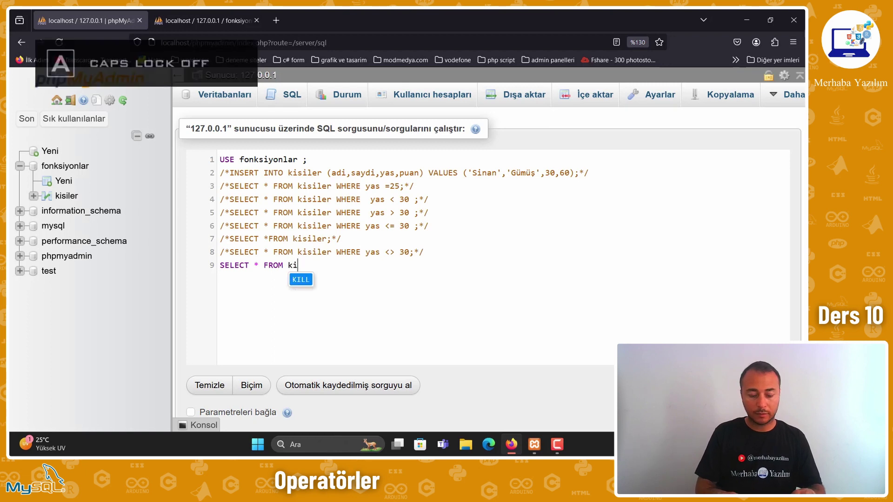
{"action": "type", "text": "siler"}
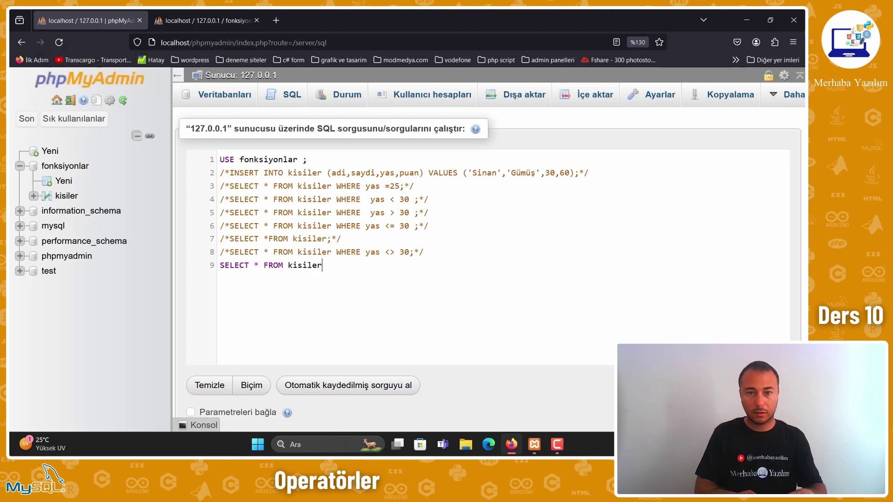
- Add the condition WHERE yas IN (16,25,30) to the line-9 query
{"action": "key", "text": "Caps_Lock"}
{"action": "type", "text": " W"}
{"action": "key", "text": "Caps_Lock"}
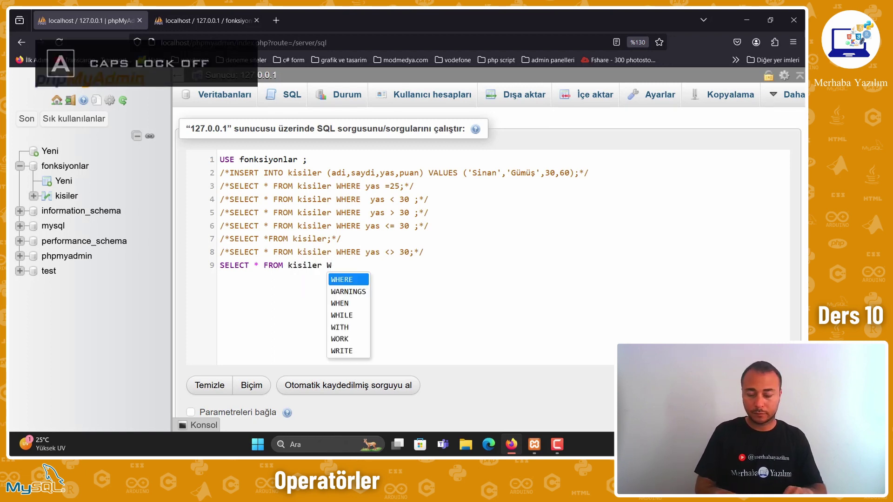
{"action": "key", "text": "Return"}
{"action": "key", "text": "Caps_Lock"}
{"action": "type", "text": "YA--"}
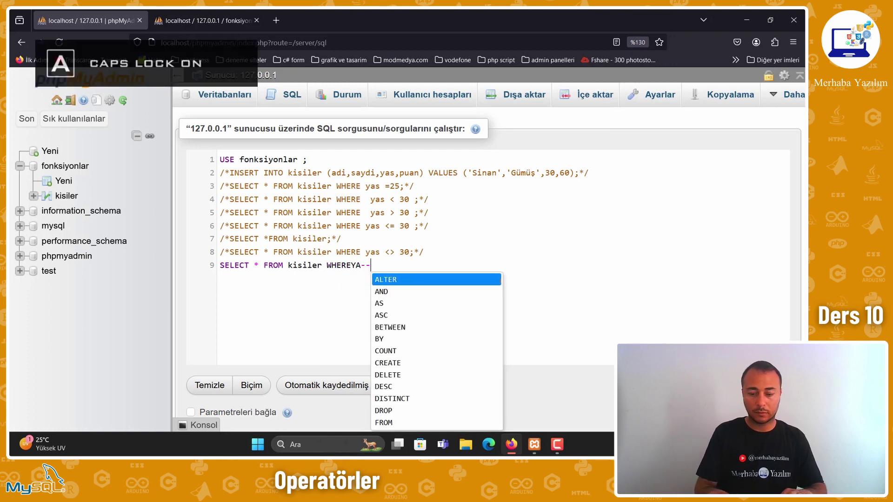
{"action": "key", "text": "BackSpace"}
{"action": "type", "text": "yas"}
{"action": "key", "text": "Caps_Lock"}
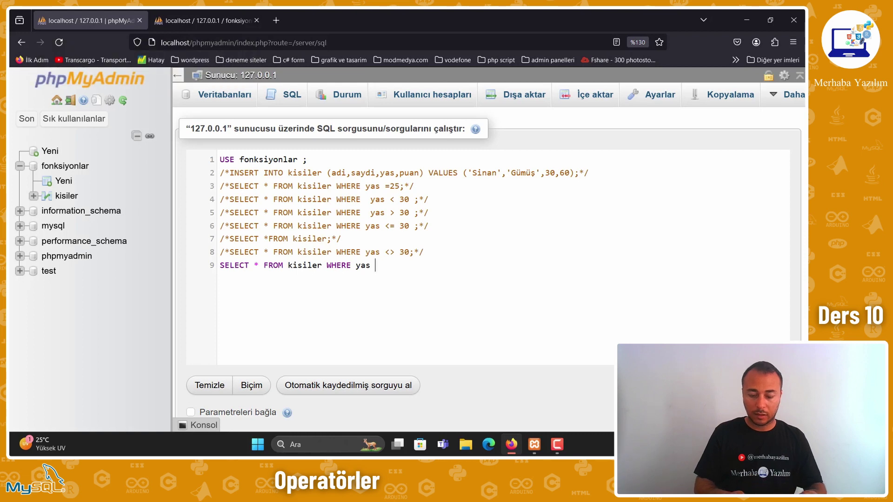
{"action": "key", "text": "Caps_Lock"}
{"action": "type", "text": "IN"}
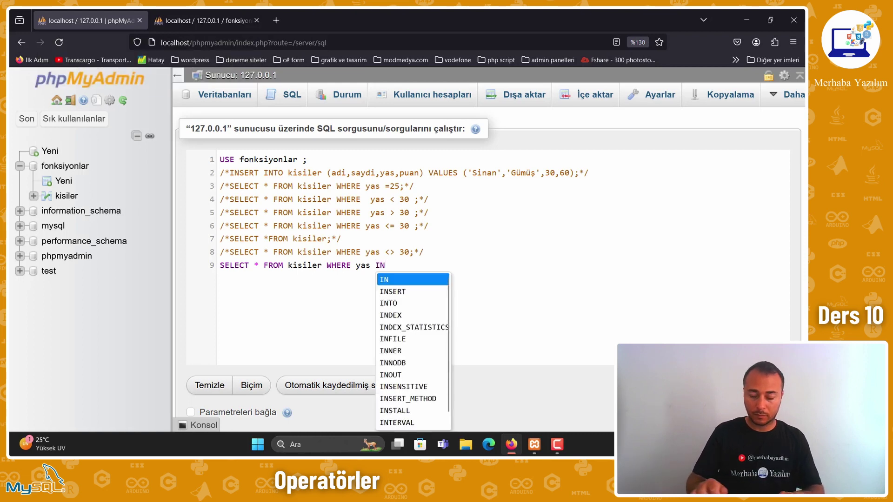
{"action": "type", "text": " ()"}
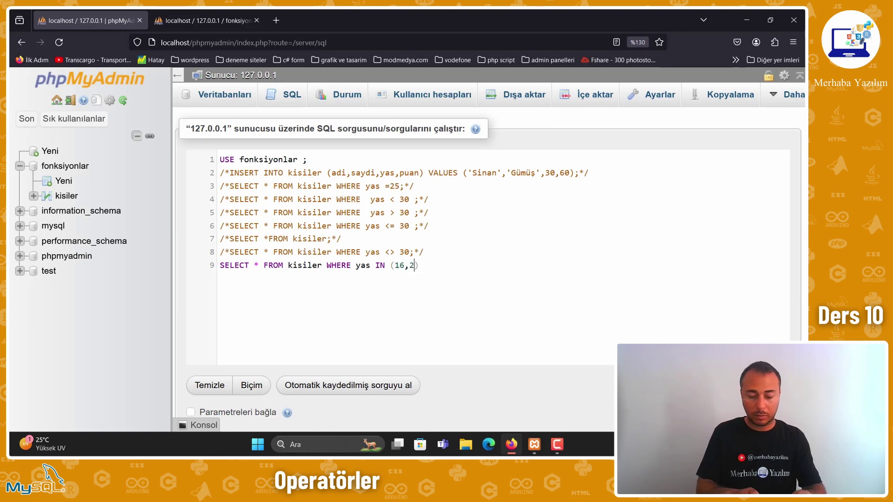
{"action": "type", "text": "5,30"}
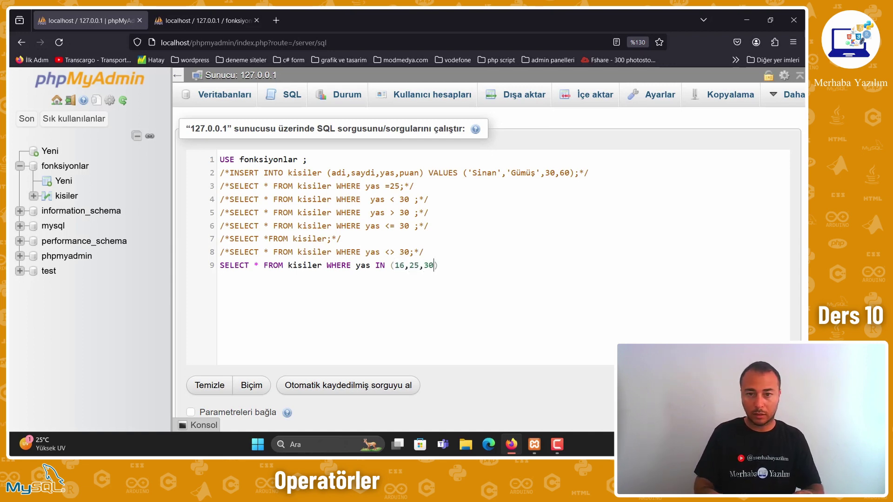
{"action": "left_click", "coordinate": [522, 254]}
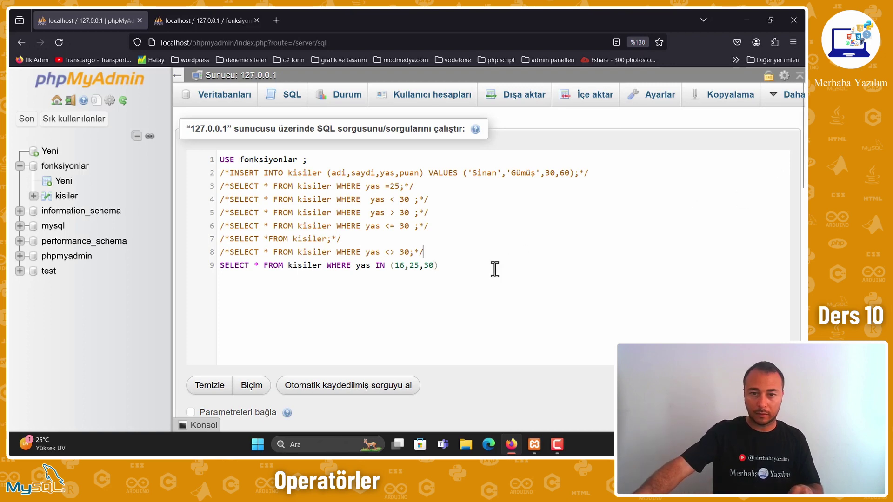
{"action": "left_click", "coordinate": [493, 269]}
- End the query with a semicolon and run it, returning four kisiler rows aged 25, 16 and 30
{"action": "type", "text": ";"}
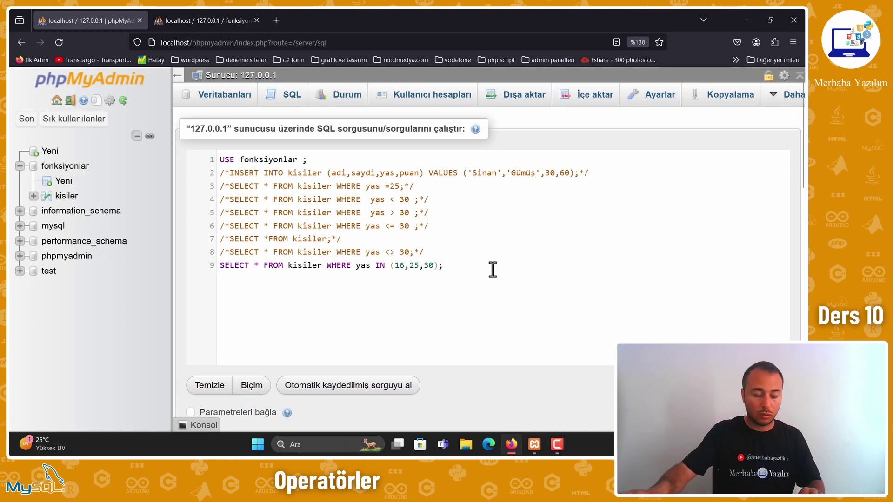
{"action": "scroll", "coordinate": [482, 227], "scroll_direction": "down", "scroll_amount": 3}
{"action": "left_click", "coordinate": [369, 343]}
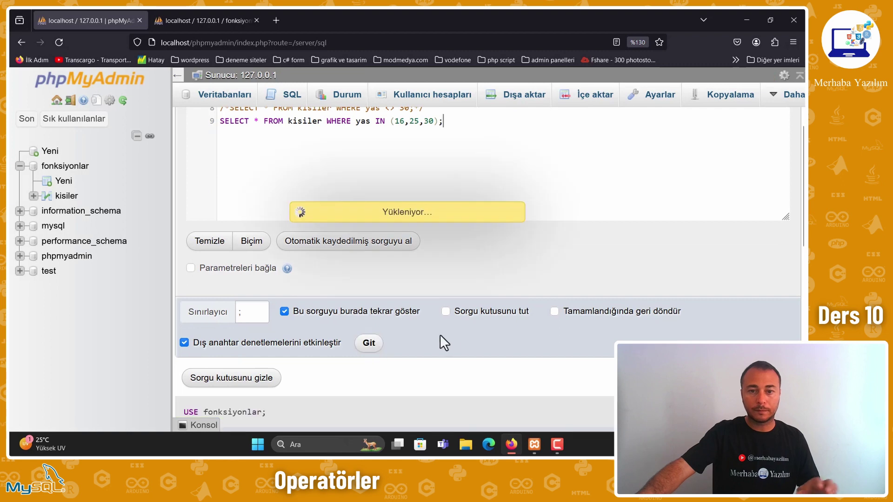
{"action": "scroll", "coordinate": [472, 329], "scroll_direction": "down", "scroll_amount": 3}
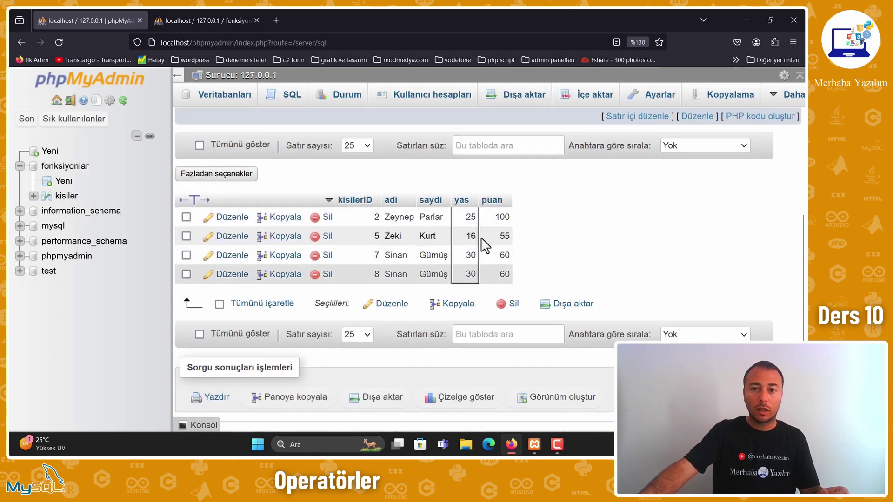
{"action": "scroll", "coordinate": [511, 252], "scroll_direction": "up", "scroll_amount": 5}
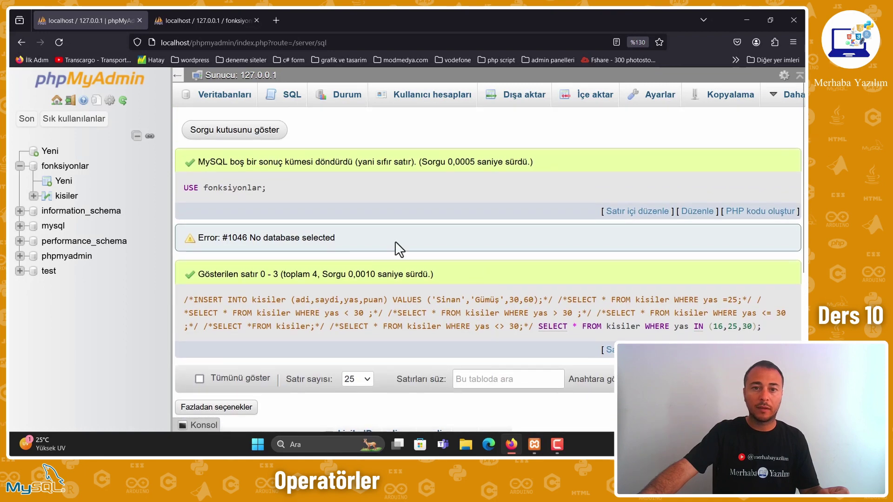
{"action": "left_click", "coordinate": [234, 130]}
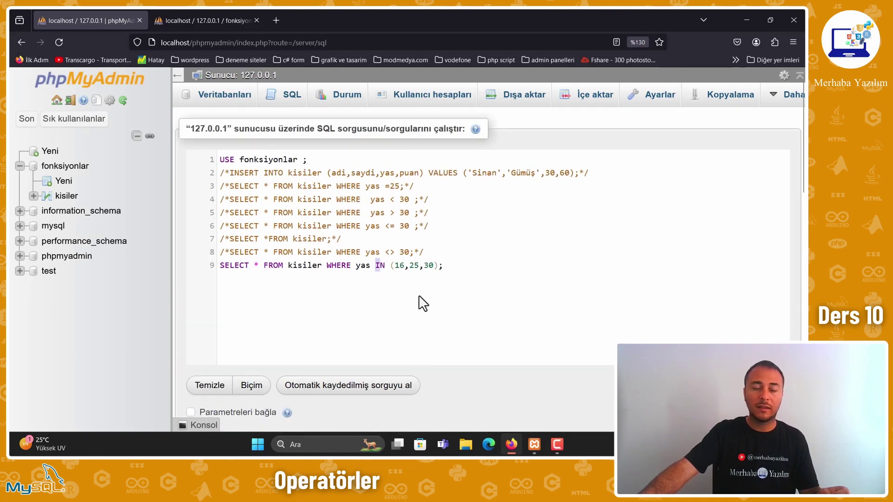
{"action": "left_click", "coordinate": [449, 267]}
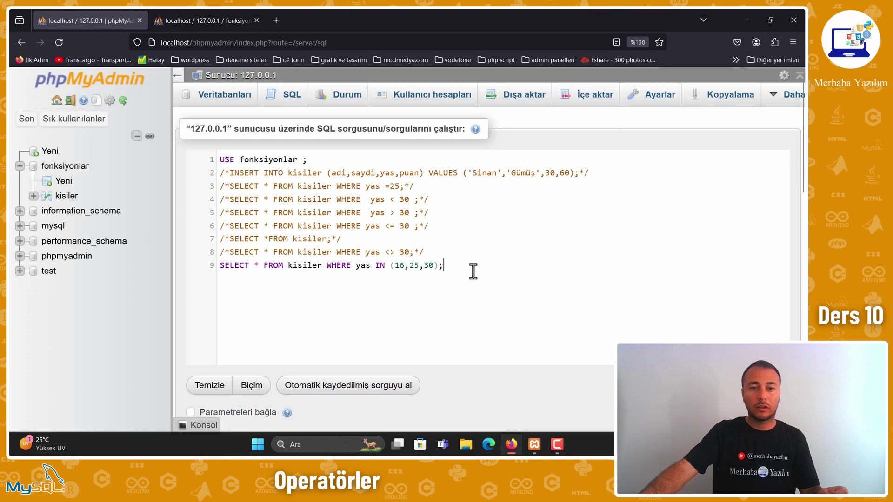